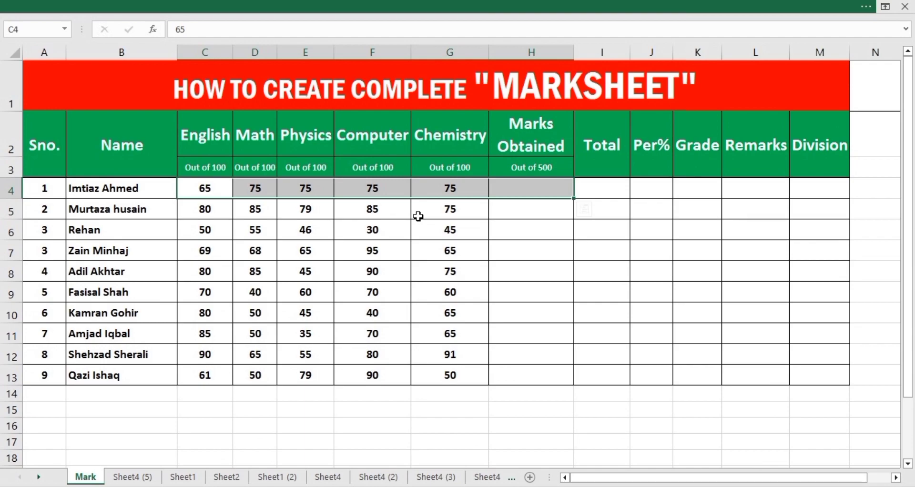
left_click_drag(45, 143, 827, 370)
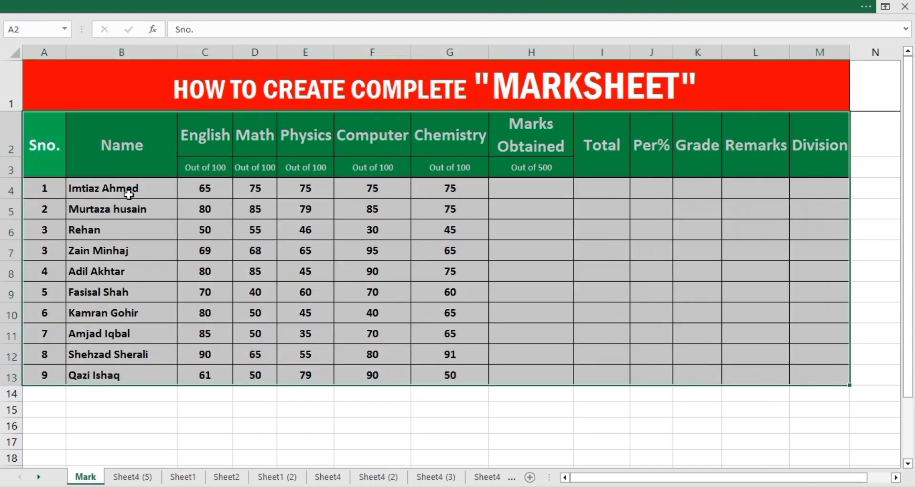
left_click_drag(106, 193, 134, 396)
left_click_drag(209, 153, 468, 381)
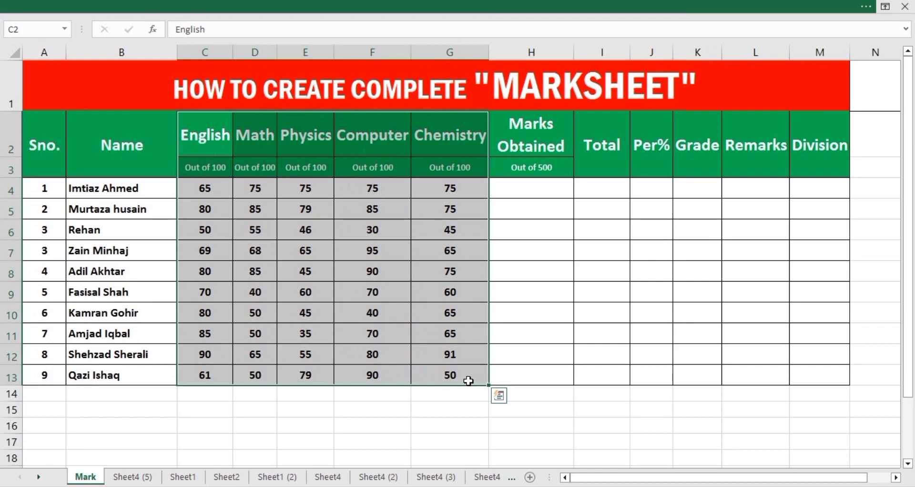
left_click(448, 299)
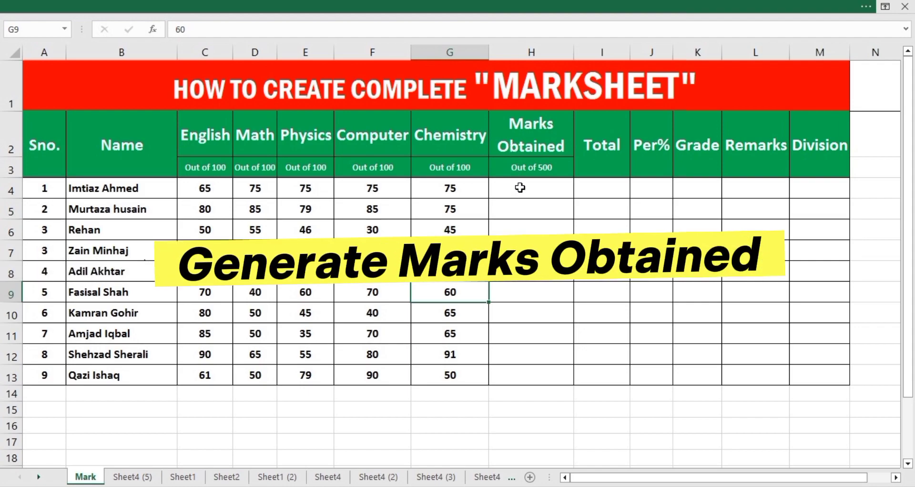
Step: Sum the first student's five subject marks from C4:G4 into H4 with AutoSum
left_click_drag(207, 187, 515, 185)
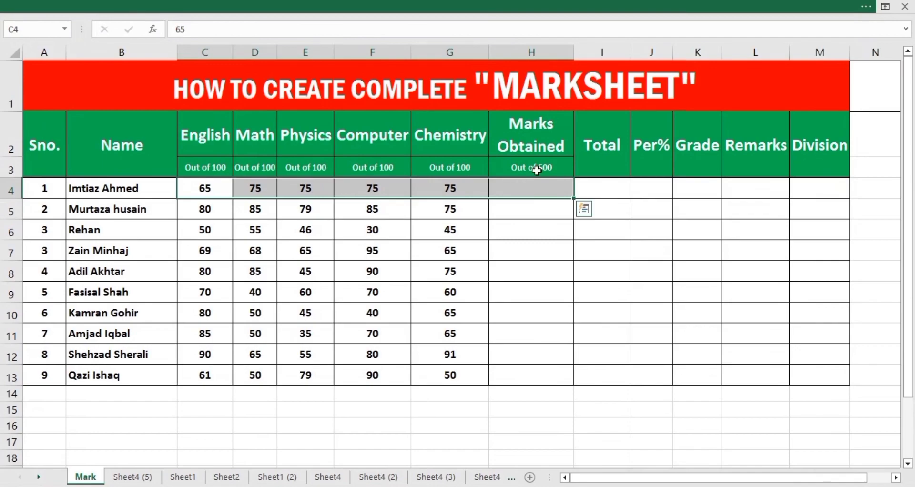
left_click(596, 9)
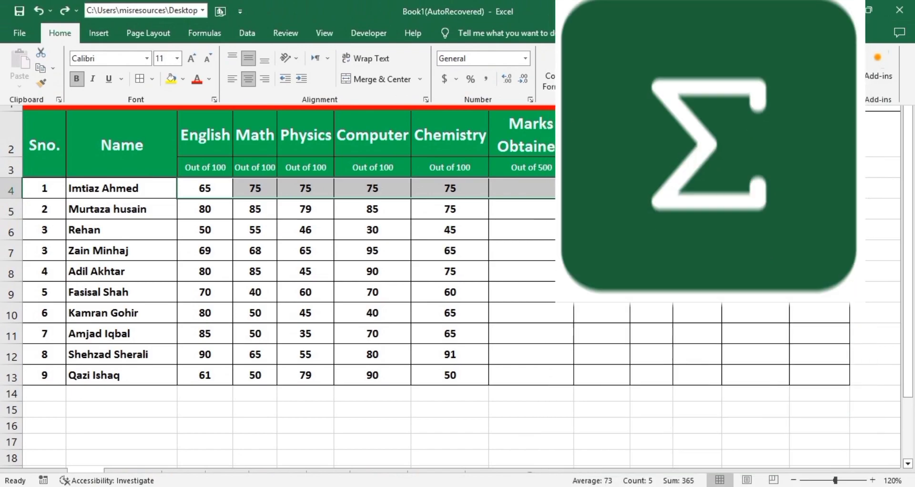
left_click(774, 54)
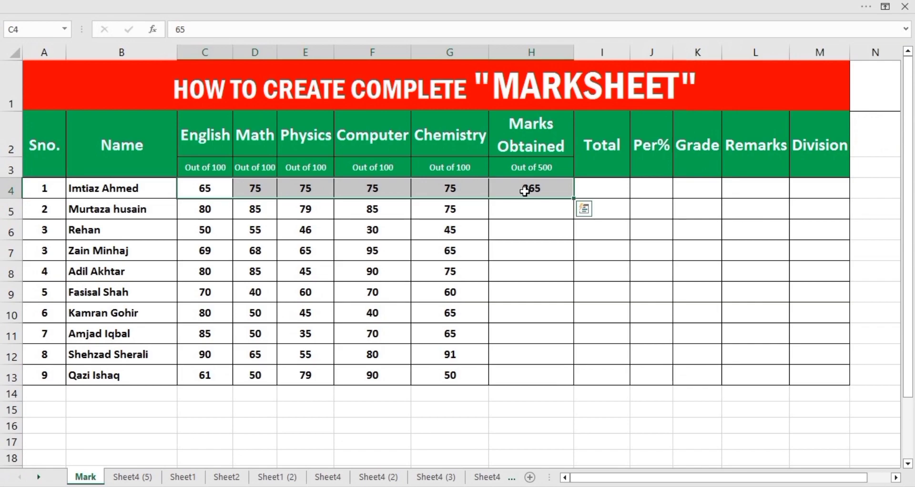
Step: Replace the contents of H4 with the manually entered formula =sum(C4:G4) for the marks obtained
left_click(525, 191)
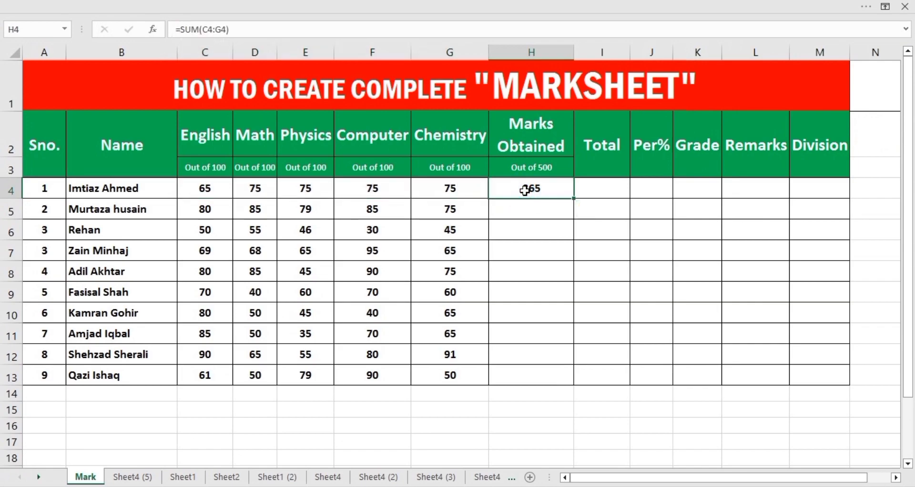
double_click(525, 191)
key("BackSpace")
key("BackSpace")
key("BackSpace")
key("BackSpace")
key("BackSpace")
key("BackSpace")
key("BackSpace")
key("BackSpace")
key("BackSpace")
key("BackSpace")
key("BackSpace")
type("-")
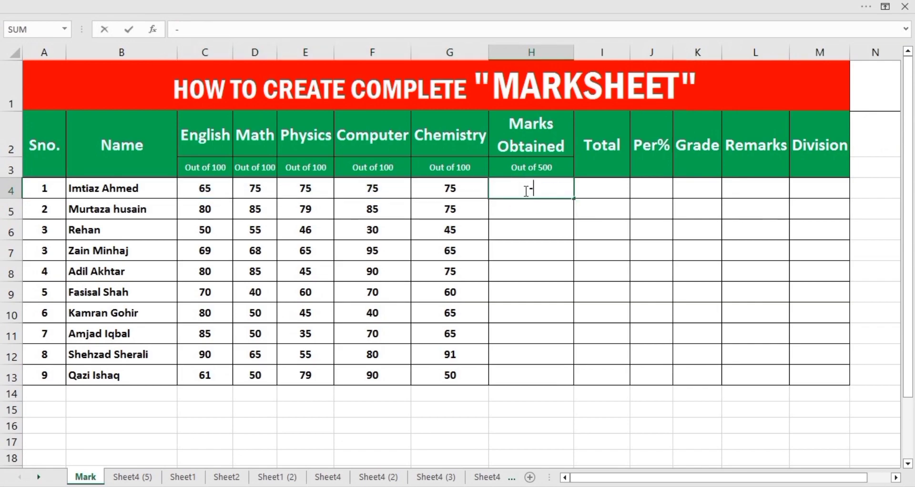
type("sum")
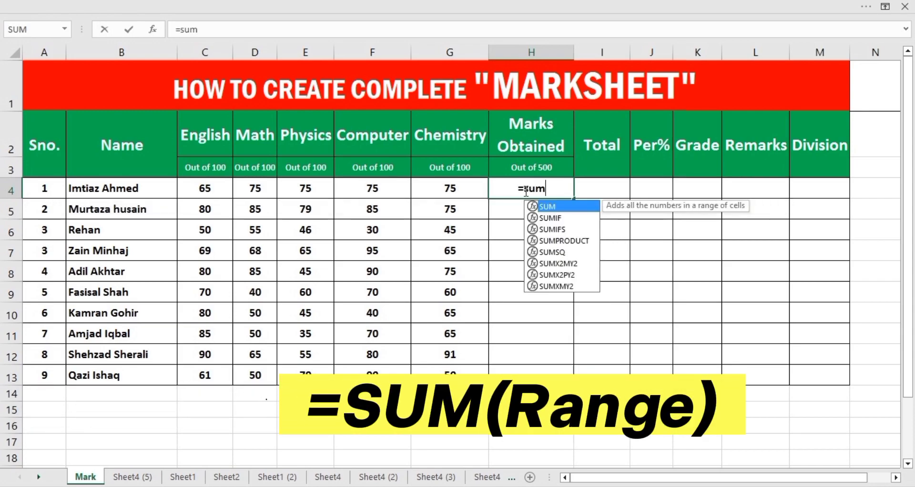
type("(")
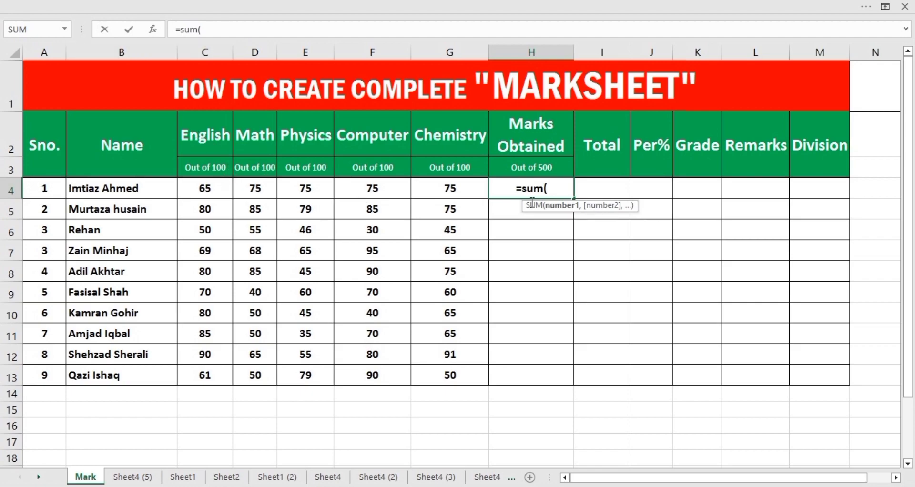
type("C4")
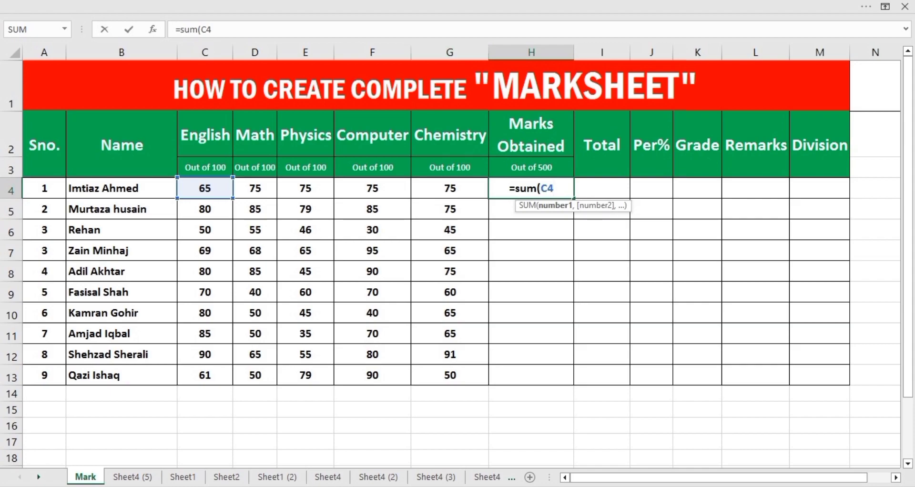
type(":")
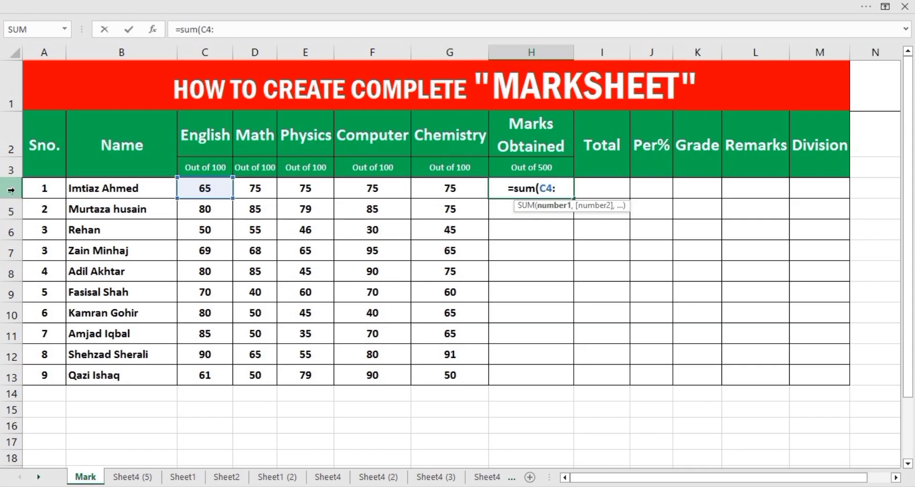
type("G4")
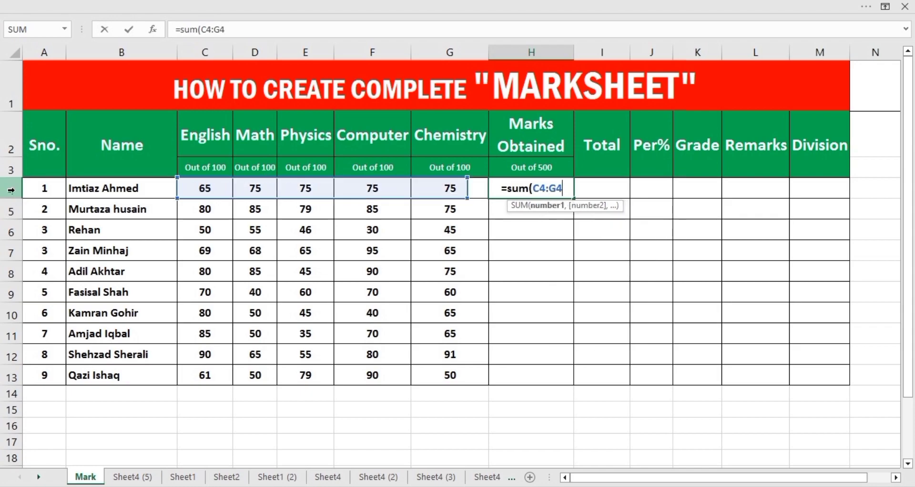
type(")")
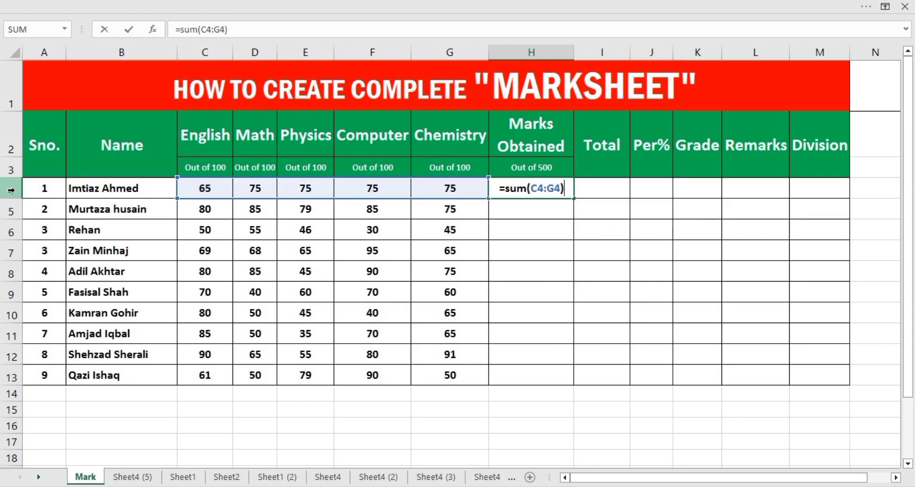
key("Return")
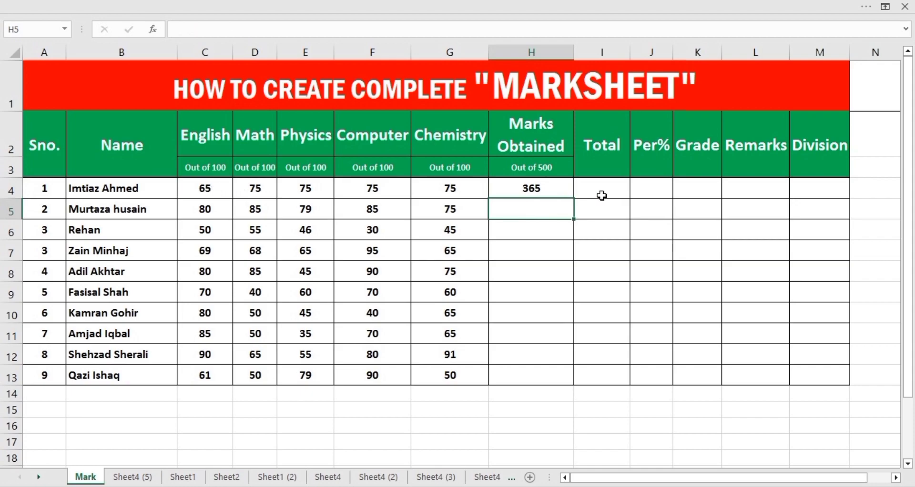
Step: Fill the Marks Obtained formula from H4 down through H13 for all students
left_click(577, 186)
left_click(561, 186)
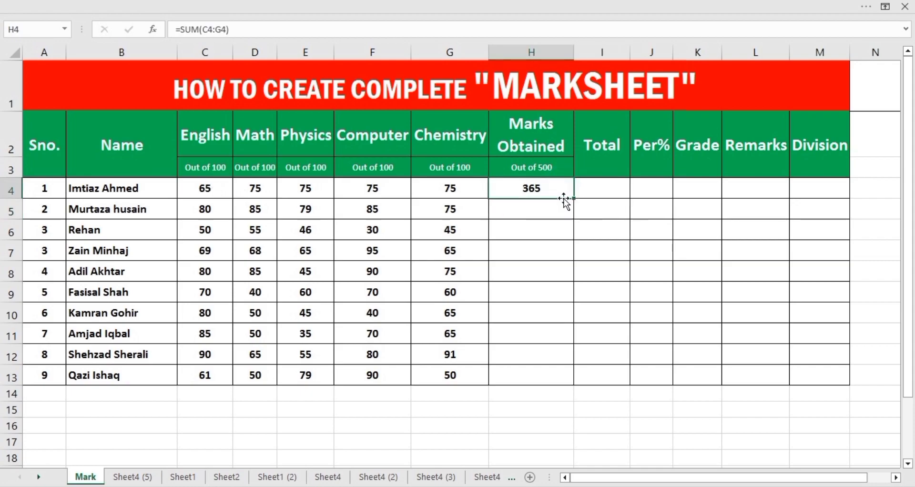
left_click(572, 198)
double_click(574, 197)
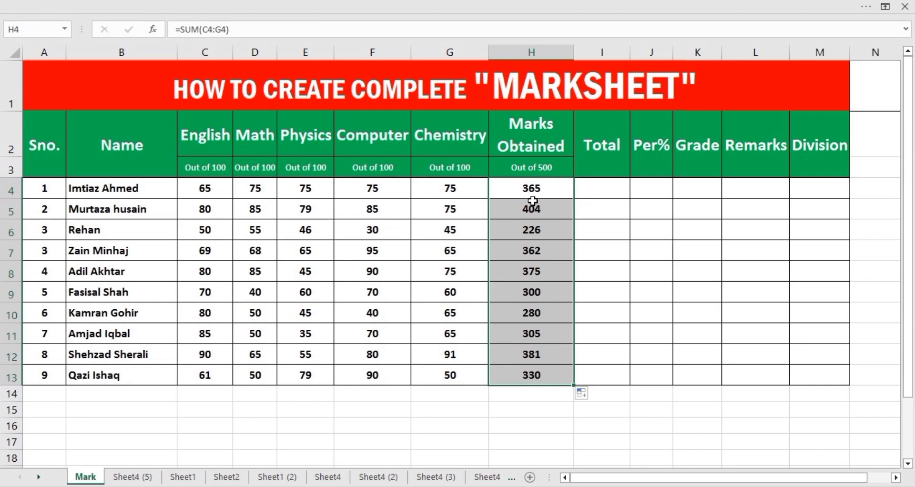
Step: Enter 500 as the first student's Total in I4
left_click(597, 187)
type("500")
key("Return")
Step: Fill the 500 from I4 down through I13, and clear the copied totals in I5:I13
left_click(625, 193)
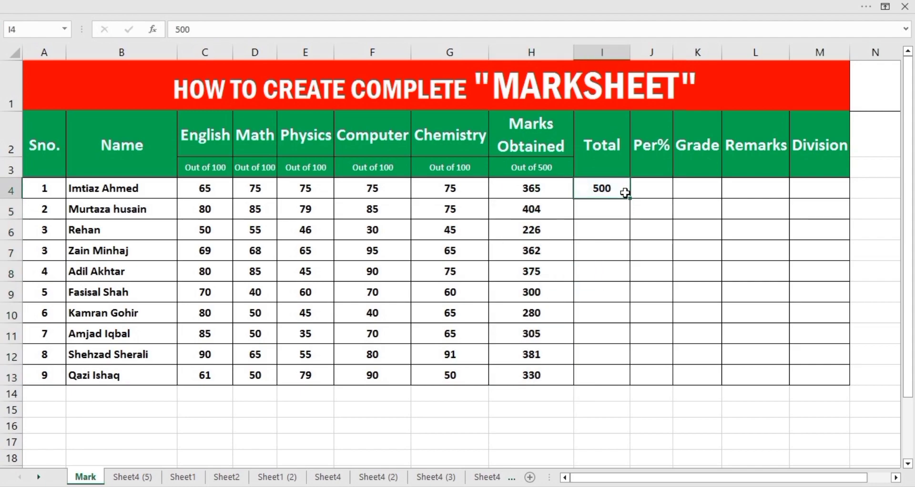
left_click_drag(629, 198, 628, 397)
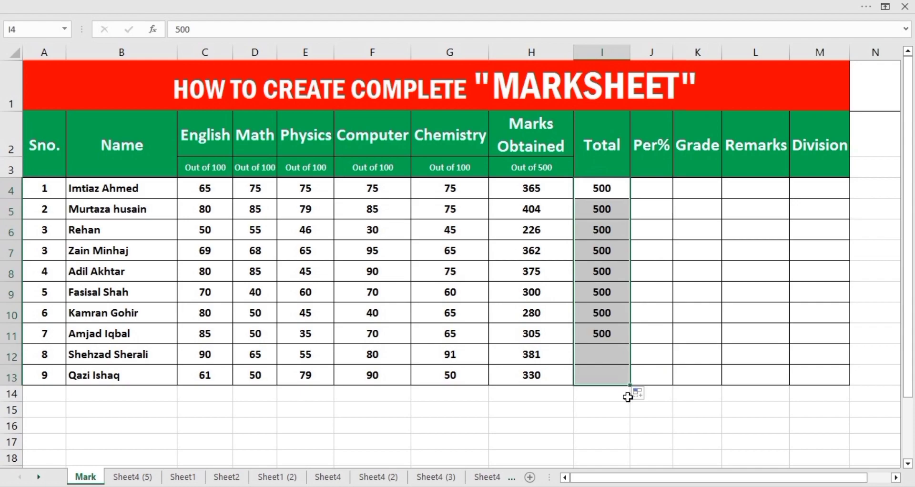
left_click(645, 231)
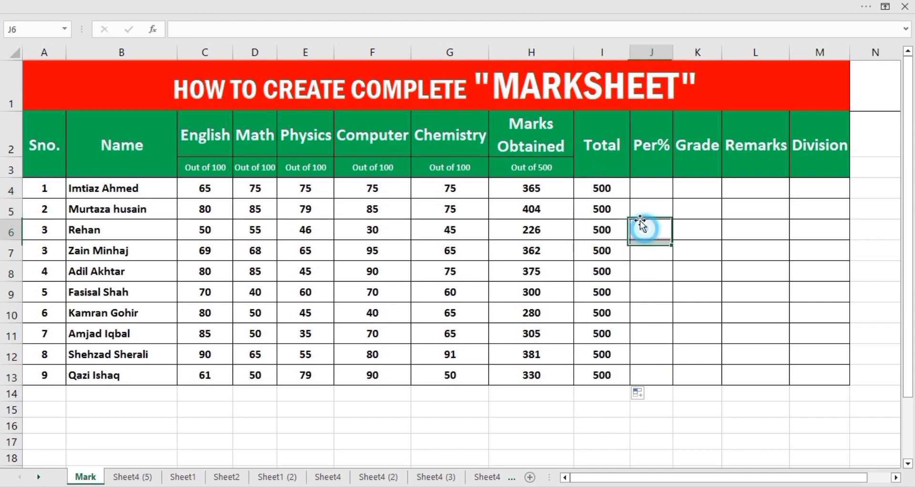
left_click(601, 183)
left_click_drag(601, 210, 608, 380)
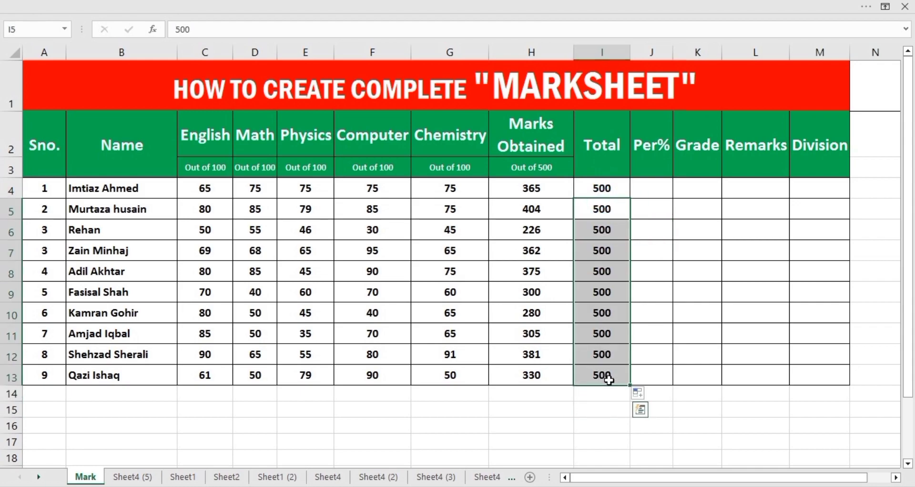
key("Delete")
Step: Copy the 500 total from I4 and paste it into I5:I13
left_click(593, 181)
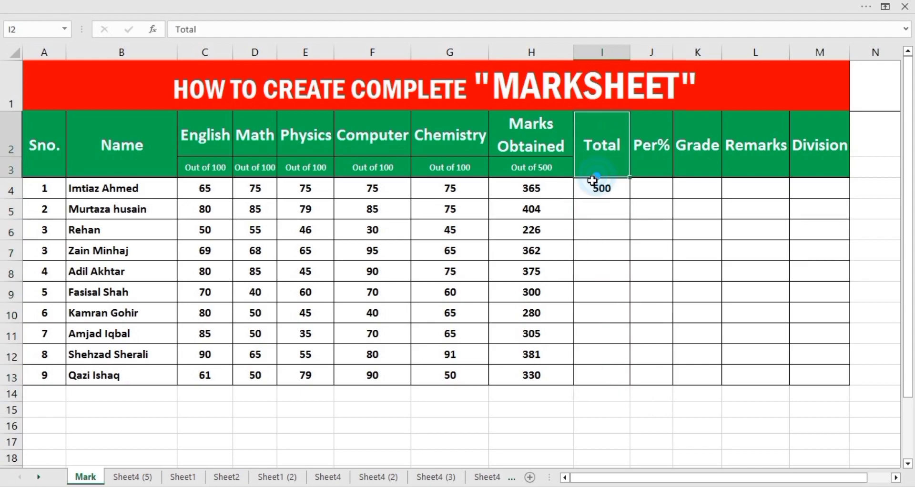
left_click(594, 186)
key("ctrl+c")
left_click_drag(610, 216, 609, 370)
key("Return")
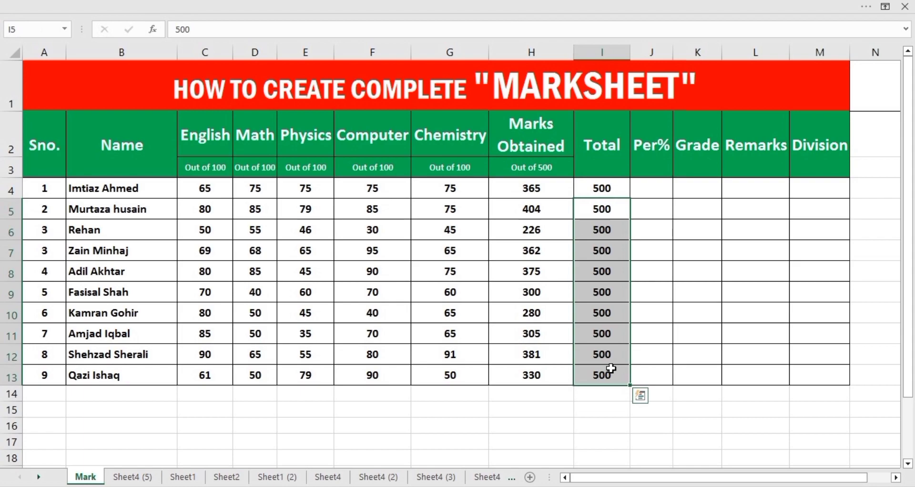
Step: Calculate the first student's percentage in J4 with the formula =H4/I4*100
left_click(650, 186)
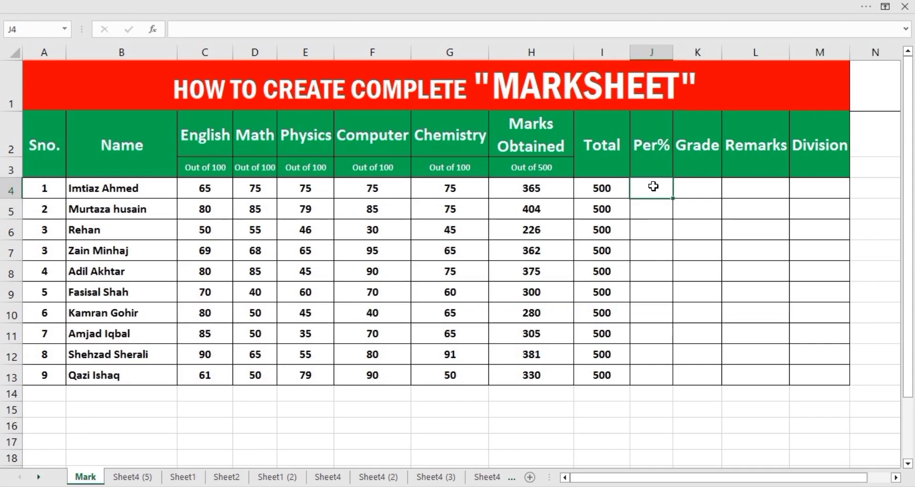
type("=")
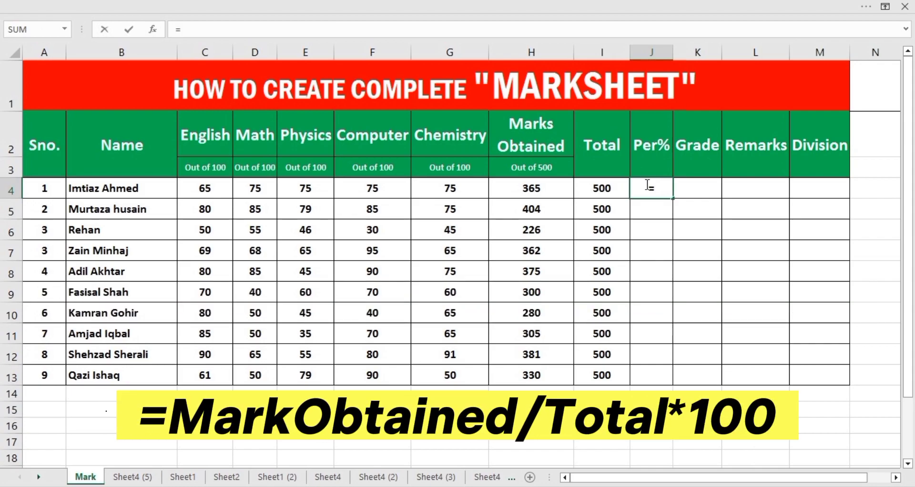
left_click(542, 190)
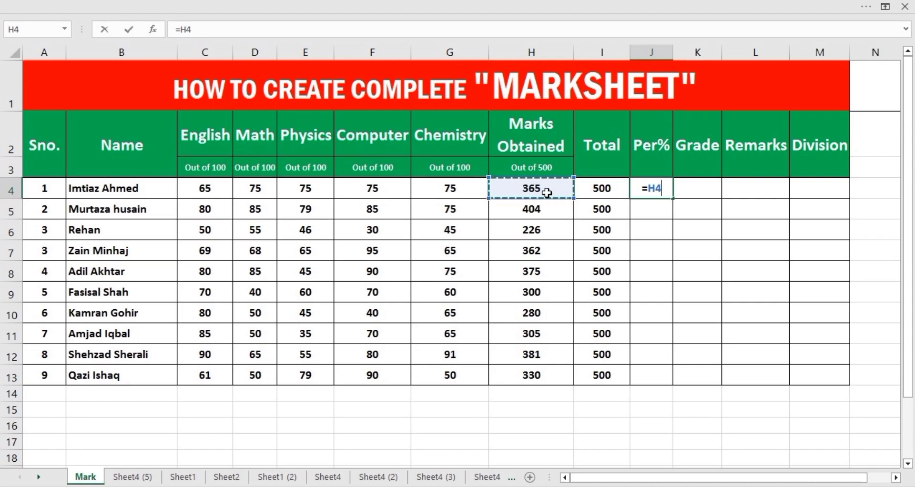
type("/")
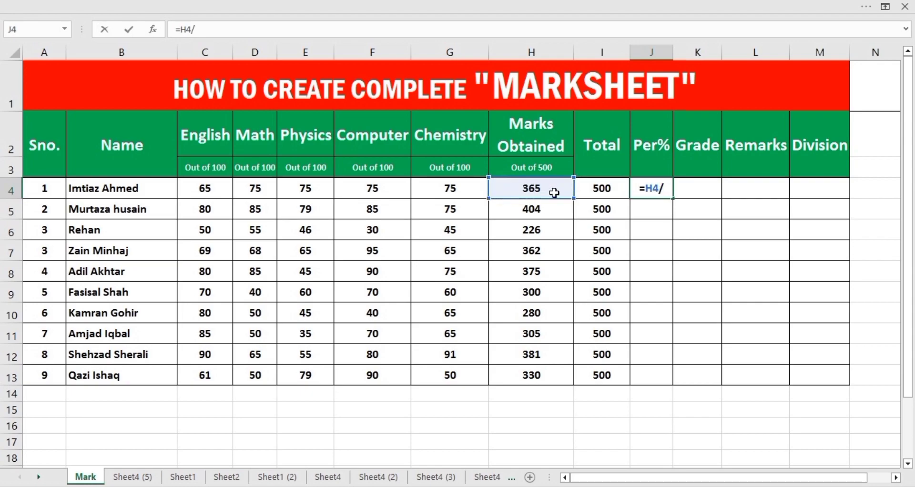
left_click(586, 192)
type("*100")
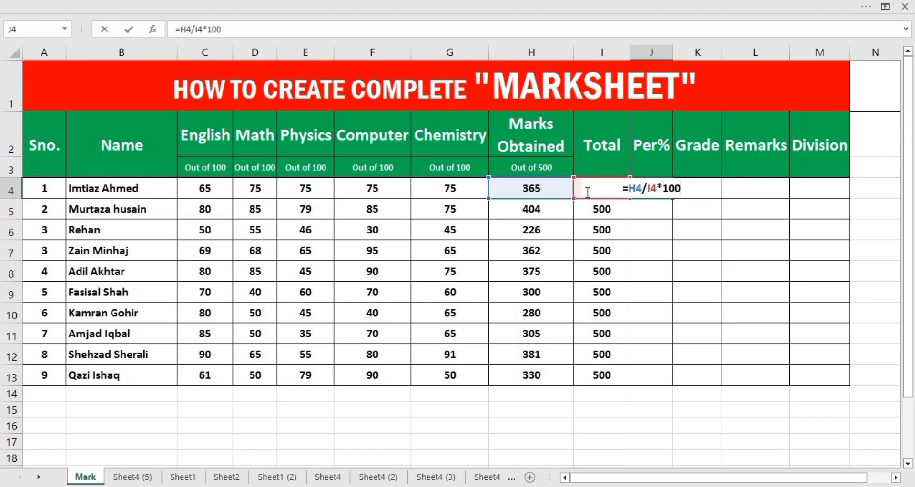
key("Return")
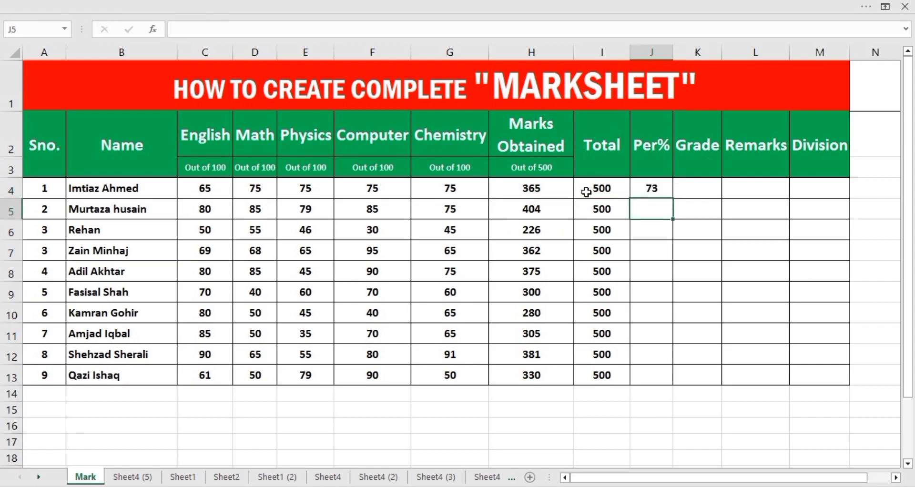
Step: Fill the percentage formula from J4 down through J13 for all students
left_click(642, 188)
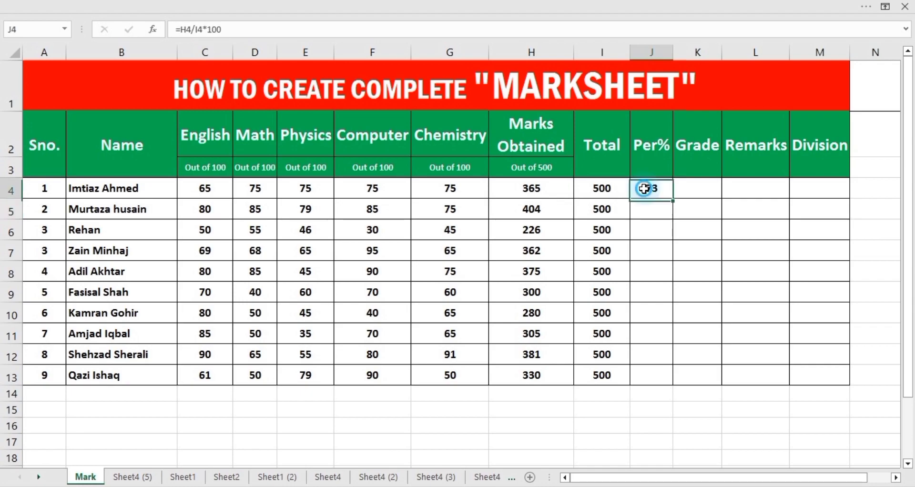
double_click(673, 199)
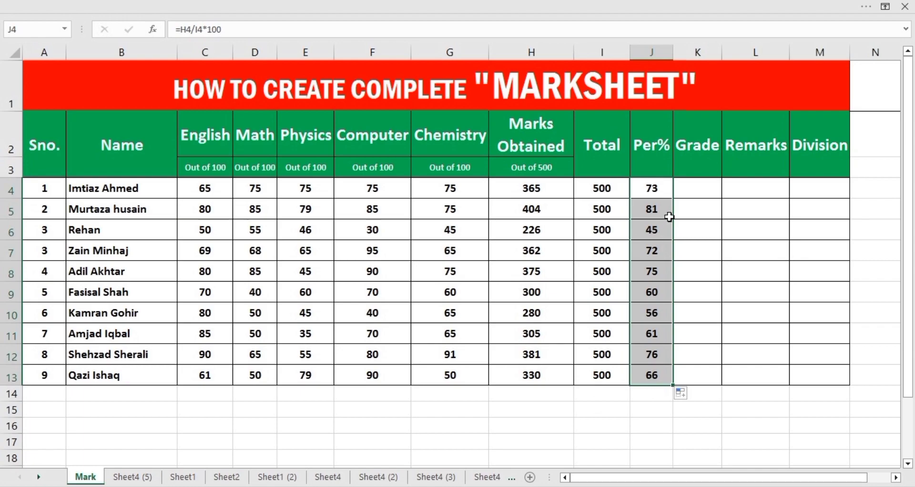
left_click(657, 189)
left_click_drag(657, 206, 658, 374)
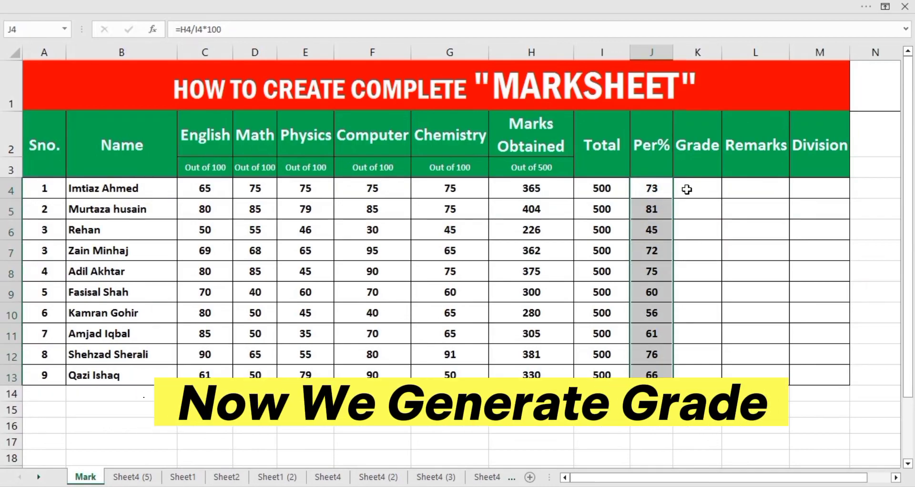
Step: Start the grade formula in K4 with =if(J4>=80,"A" to give grade A
left_click(686, 189)
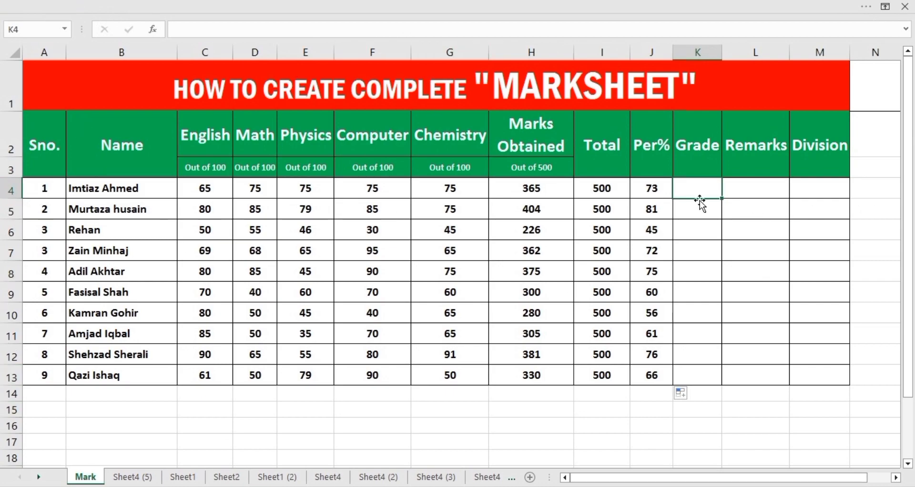
type("=if")
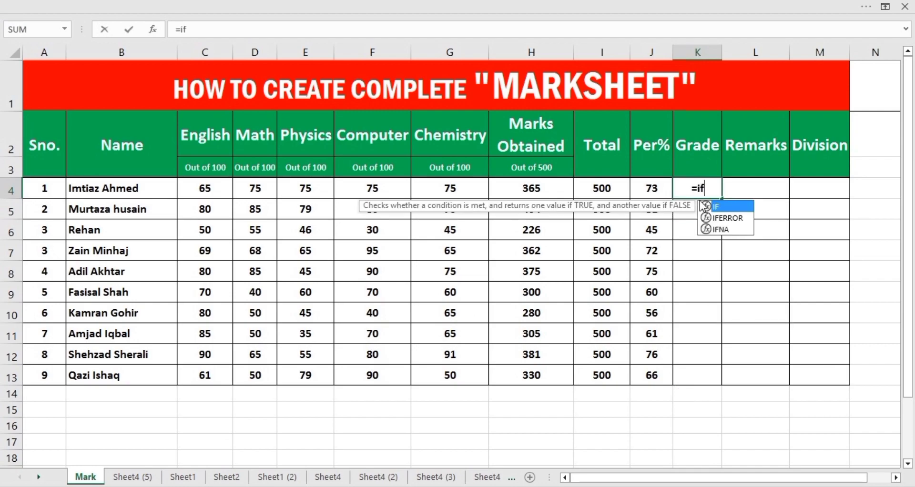
type("(")
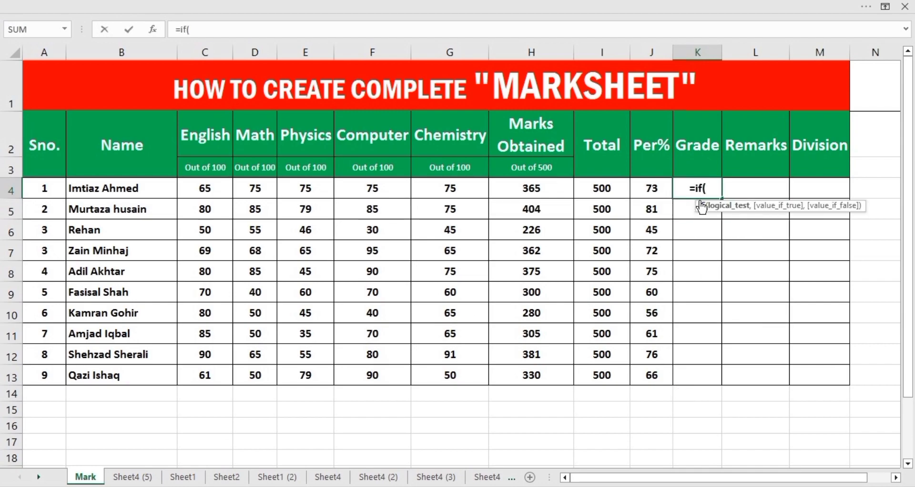
left_click(659, 190)
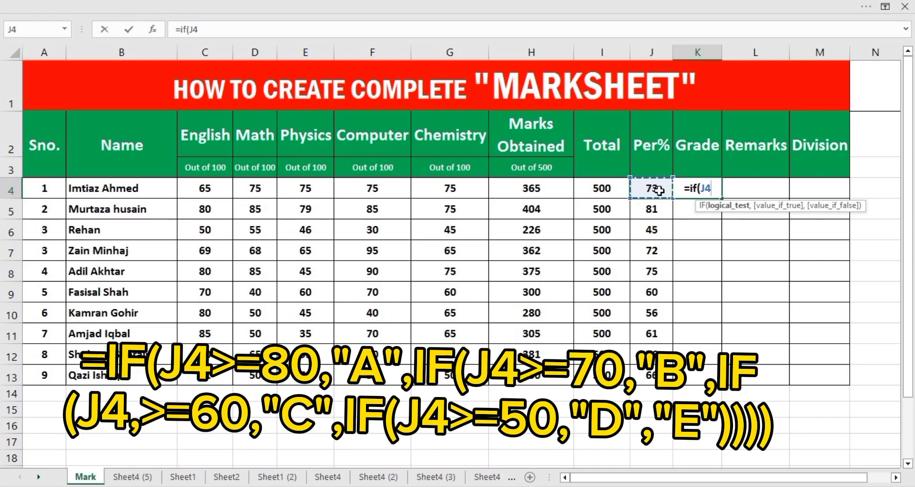
type(">")
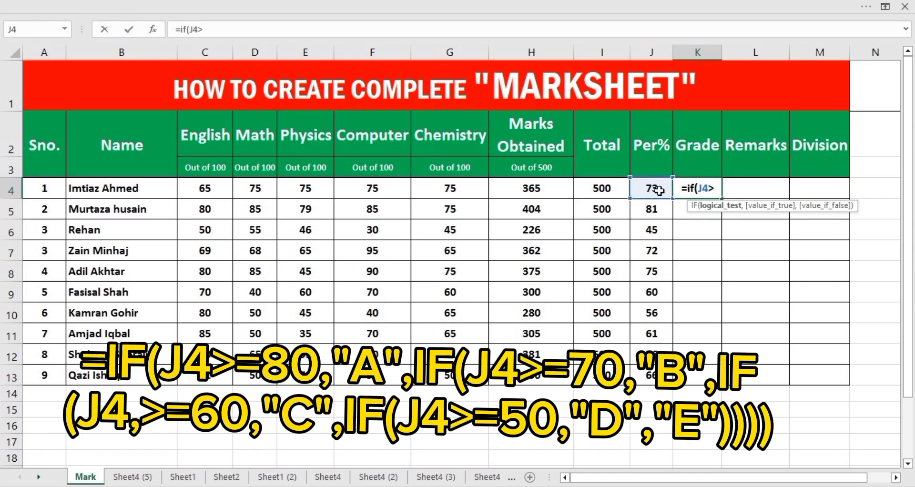
type("=")
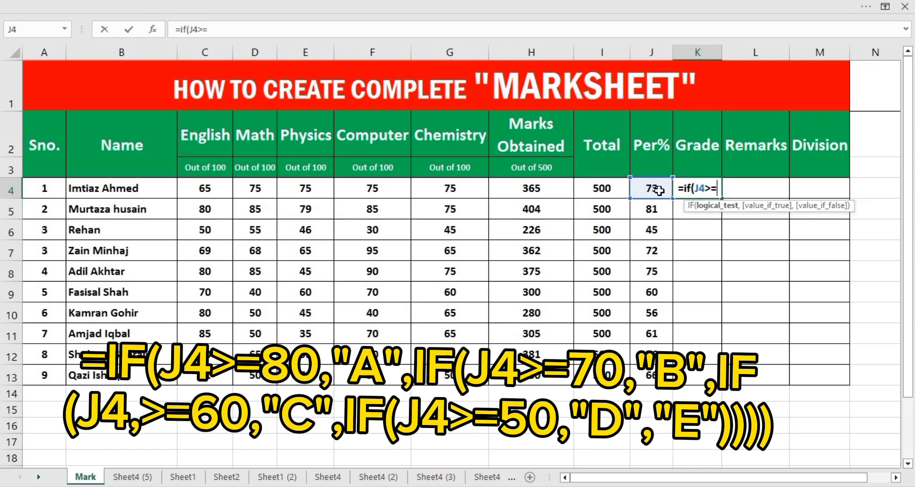
type("80")
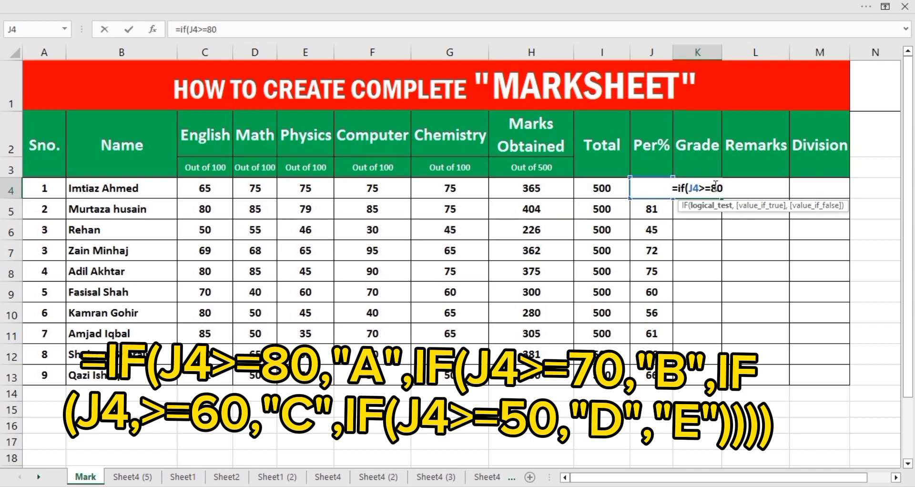
type(",")
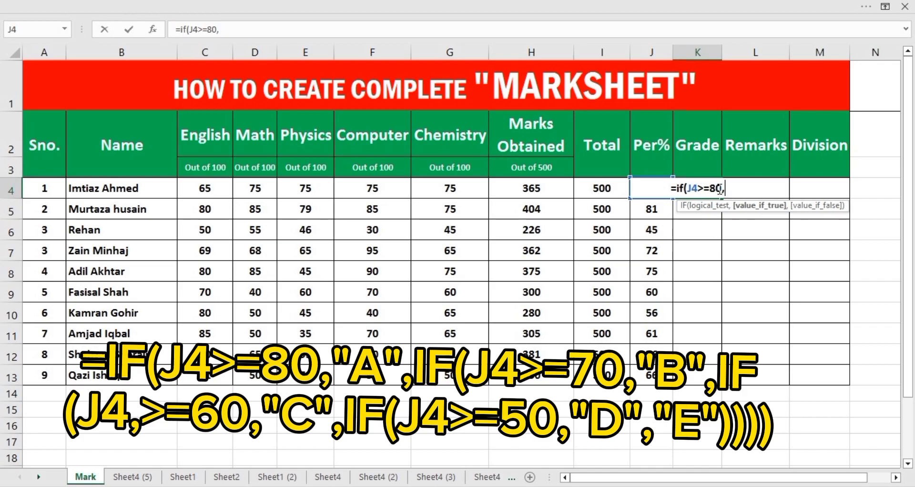
type("\"")
key("BackSpace")
type("A\"")
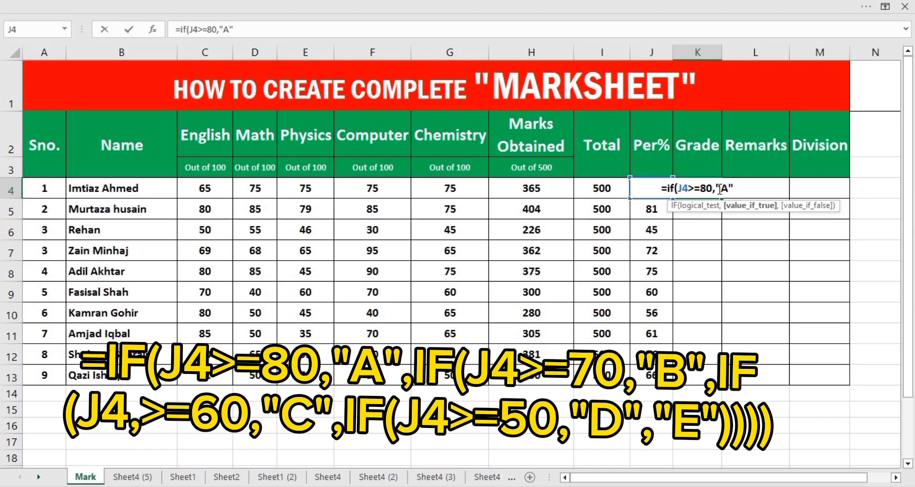
Step: Extend the K4 formula with a nested IF for grade B: ,if(j4=80,"B"
type(",if")
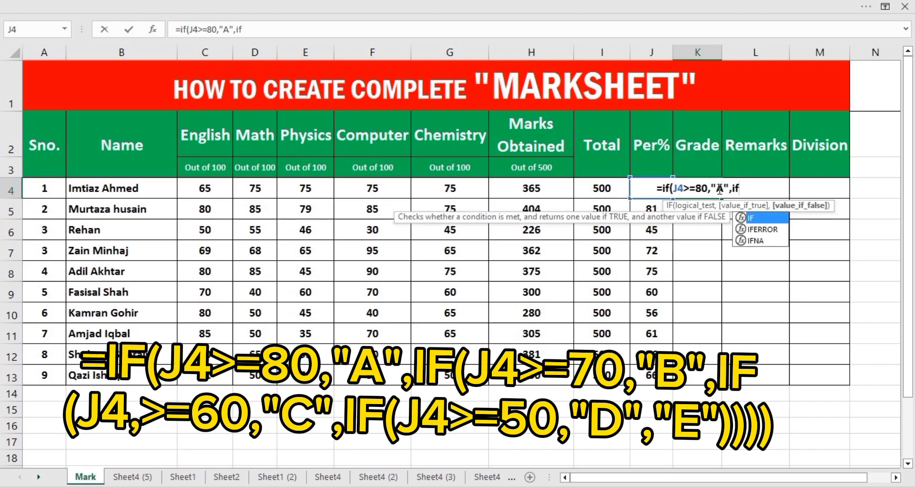
type("(")
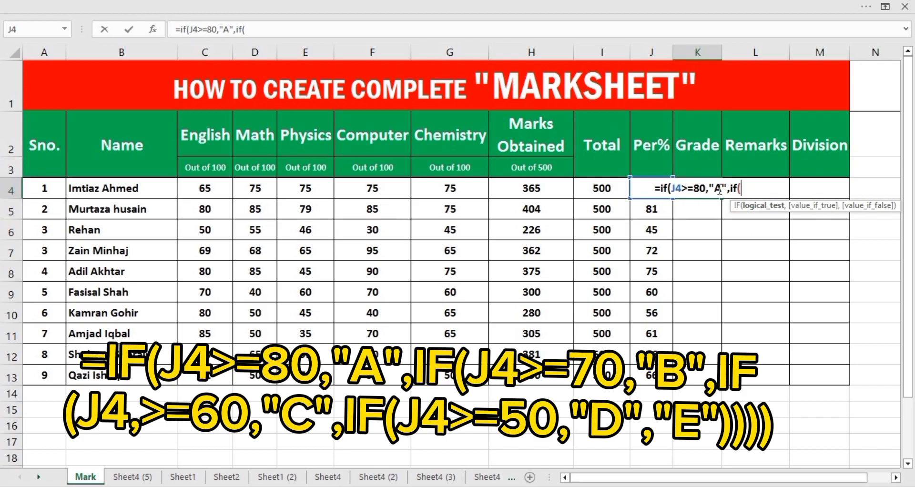
type("j")
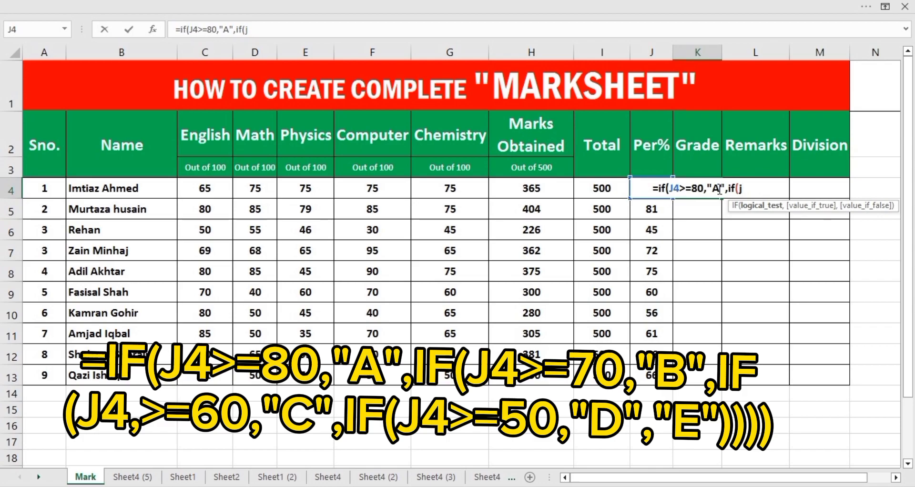
type("4=80.")
key("BackSpace")
type(",")
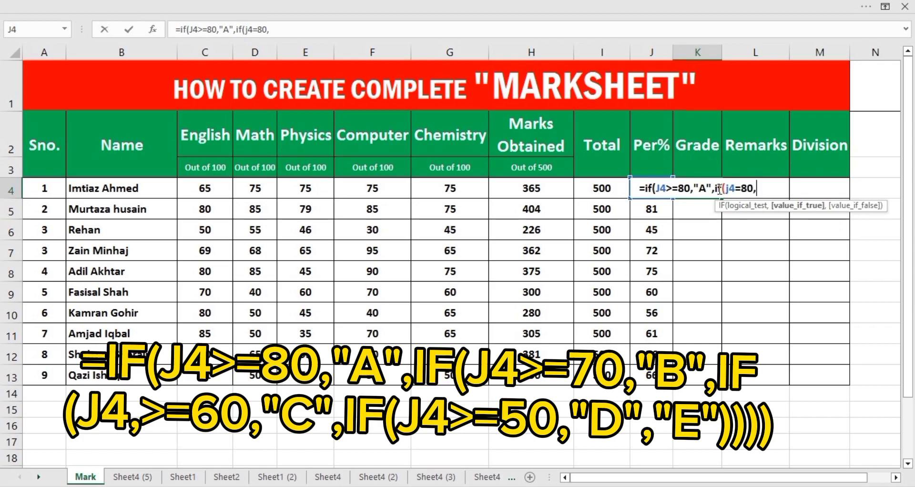
type("\"B\"")
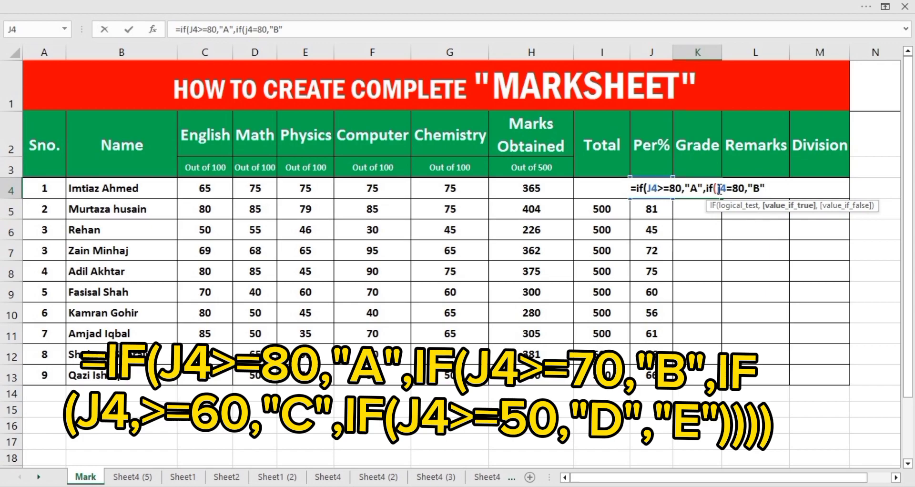
Step: Add a third nested IF in K4, copying the grade B condition into it and changing its result to "C"
type(",")
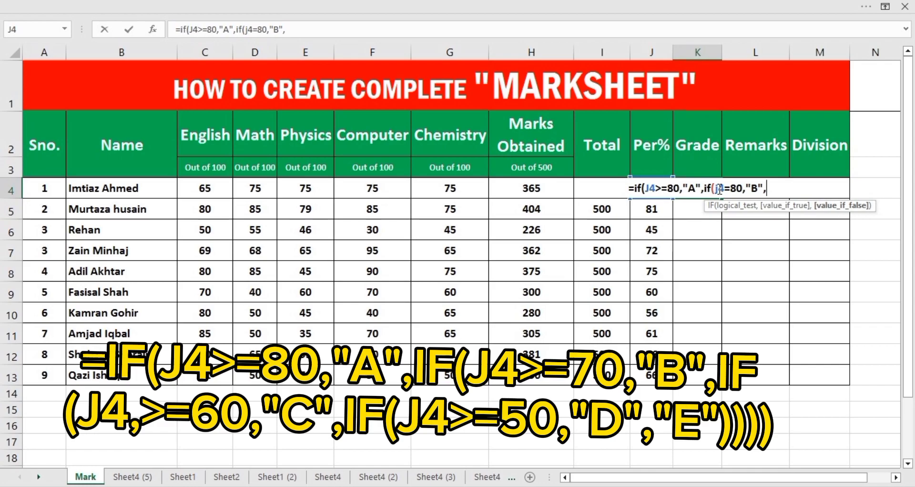
type("if")
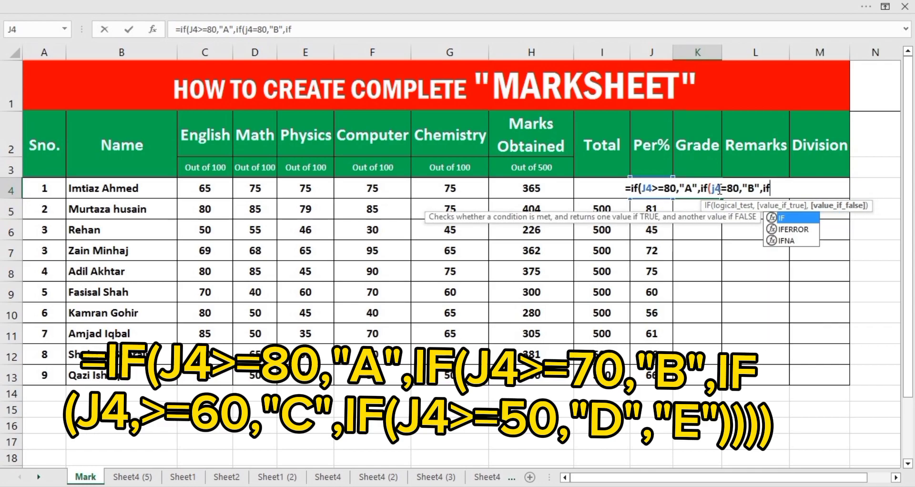
type("(")
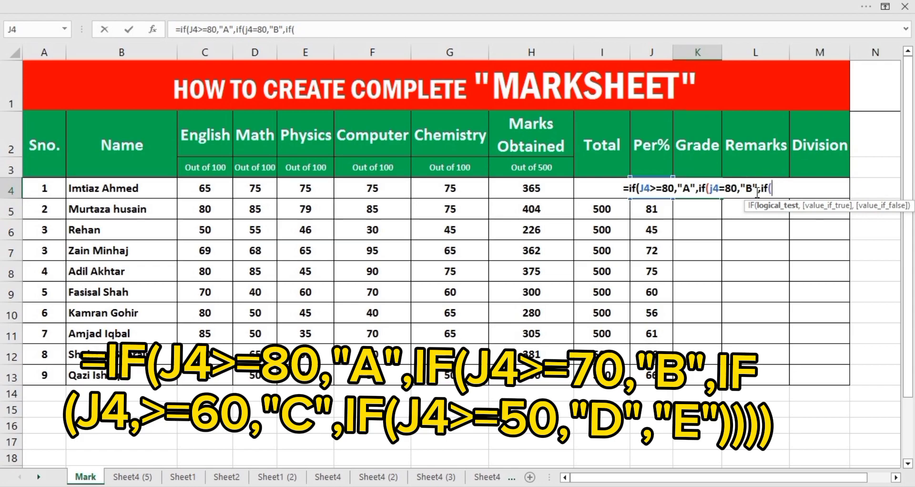
left_click_drag(758, 189, 706, 189)
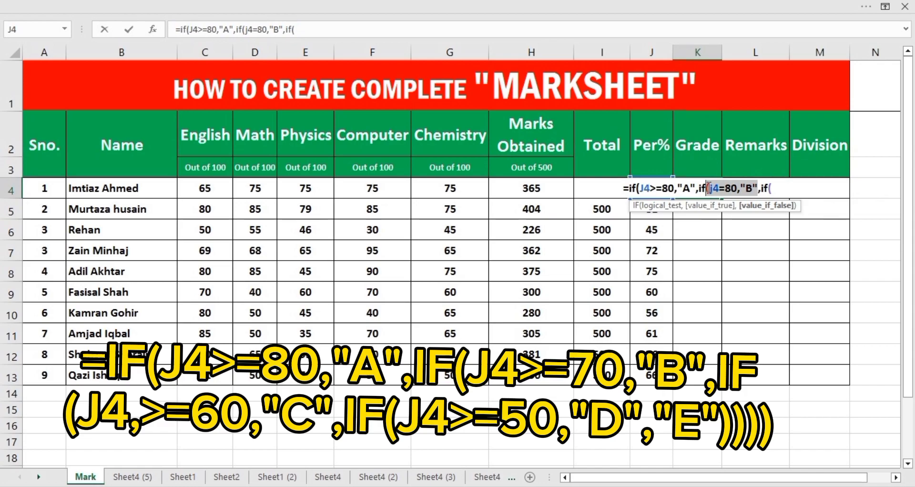
key("ctrl+c")
left_click(771, 188)
key("ctrl+v")
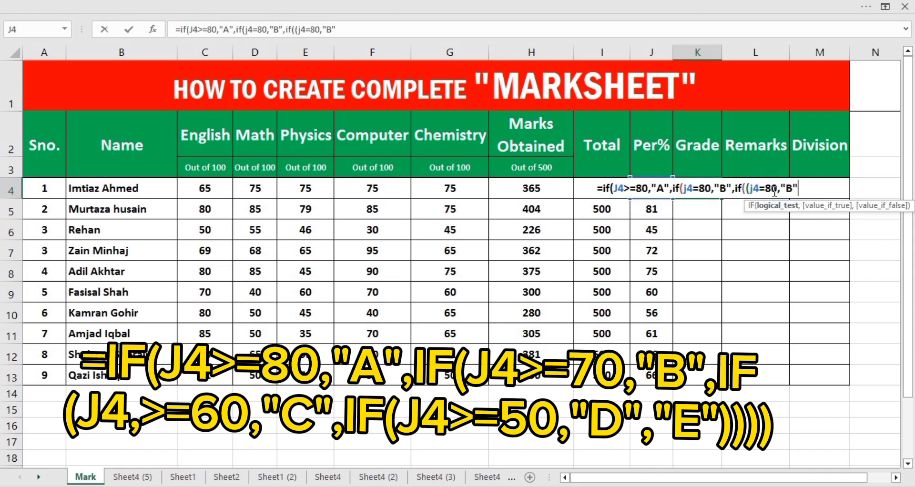
type("C")
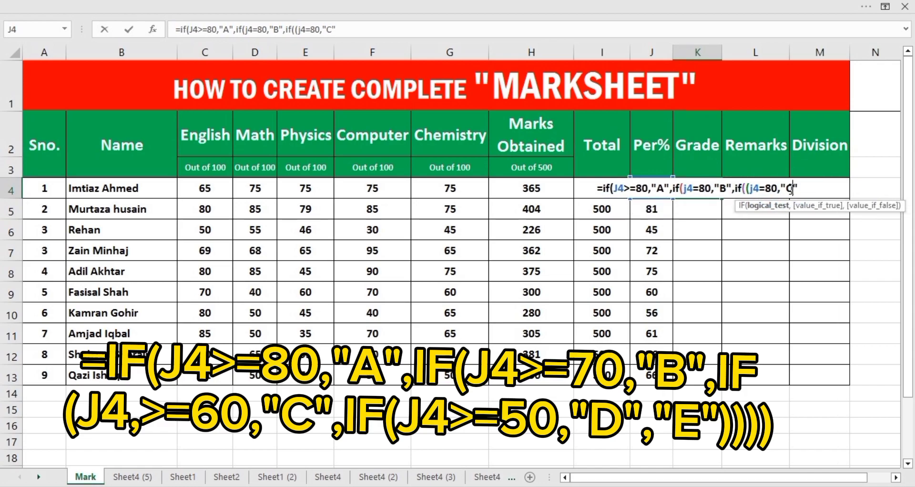
Step: Set the threshold of the grade C condition in the K4 formula to 70
key("Left")
key("Left")
key("Left")
key("BackSpace")
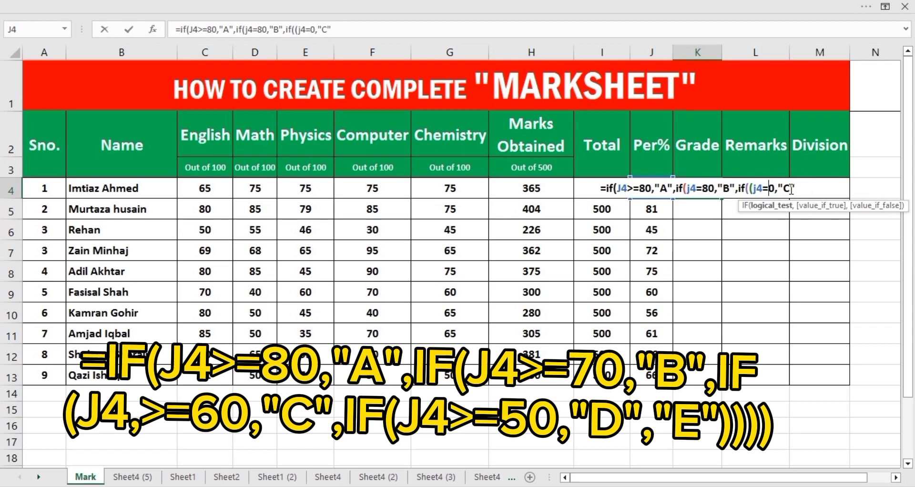
type("7")
Step: Set the threshold of the grade B condition in the K4 formula to 70
key("Left")
key("Left")
key("Left")
key("Left")
key("Left")
key("Left")
key("Left")
key("Left")
key("Left")
key("Left")
key("Left")
key("Left")
key("Left")
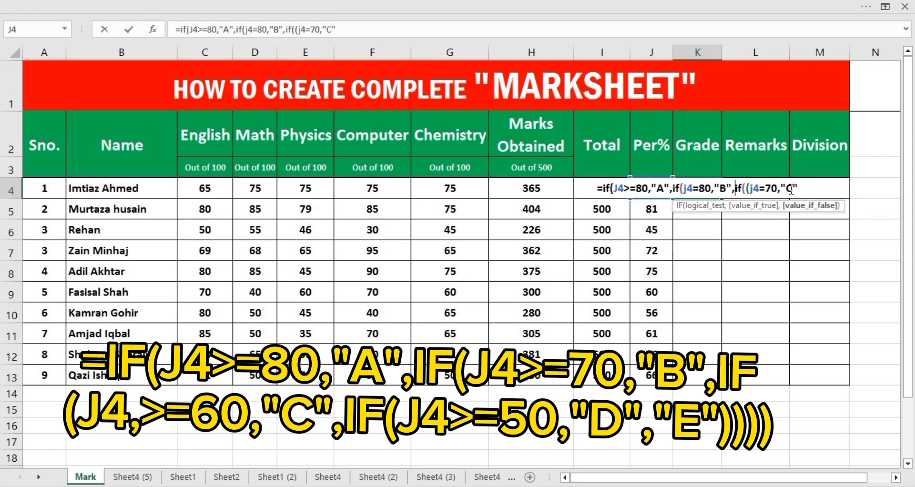
key("BackSpace")
type("7")
Step: Set the threshold of the grade C condition in the K4 formula to 60
key("Right")
key("Right")
key("Right")
key("Right")
key("Right")
key("Right")
key("Right")
key("Right")
key("Right")
key("Right")
key("Right")
key("Right")
key("Right")
key("Right")
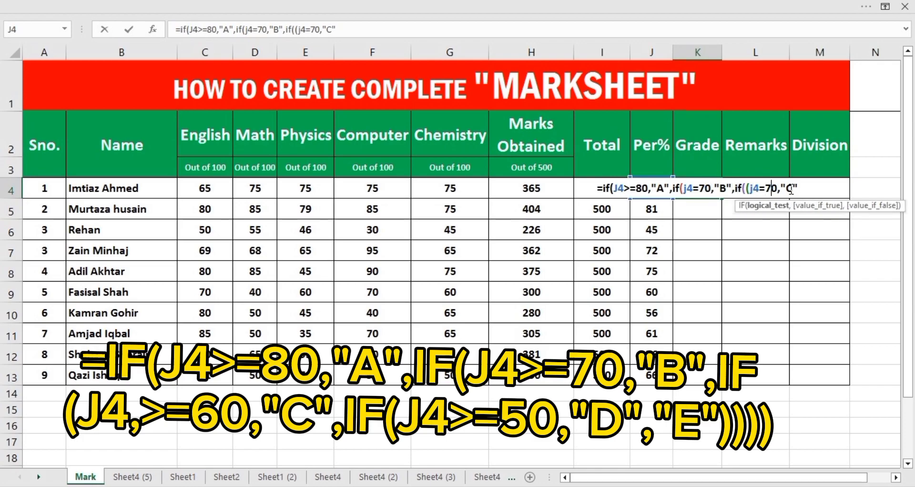
key("BackSpace")
type("6")
Step: Open a fourth nested IF at the end of the K4 formula with ,if( after "C"
left_click(798, 189)
type(",")
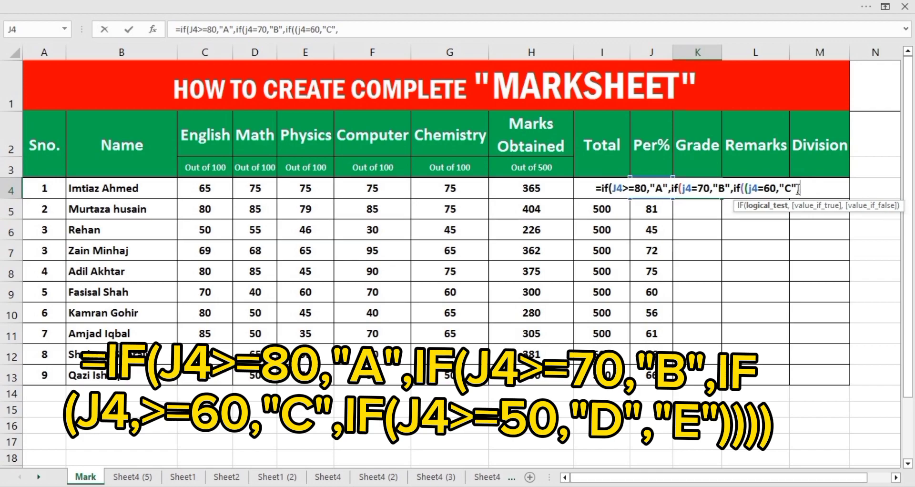
type("if")
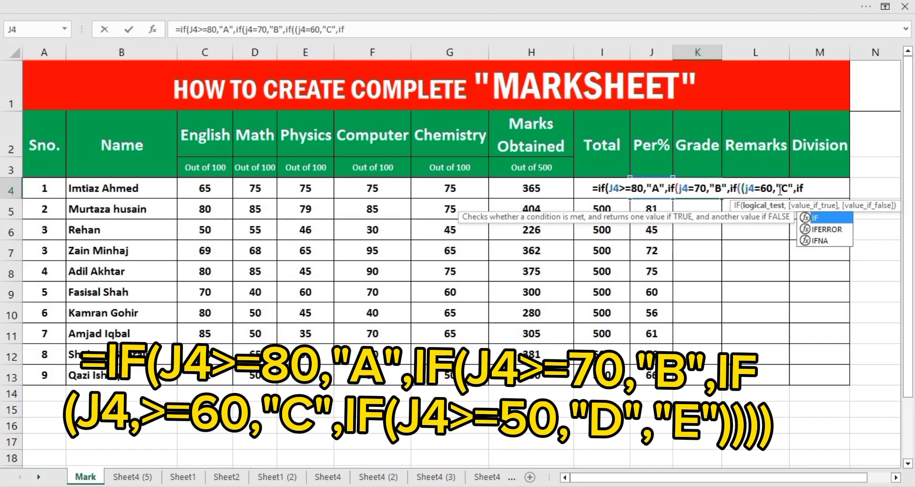
key("Return")
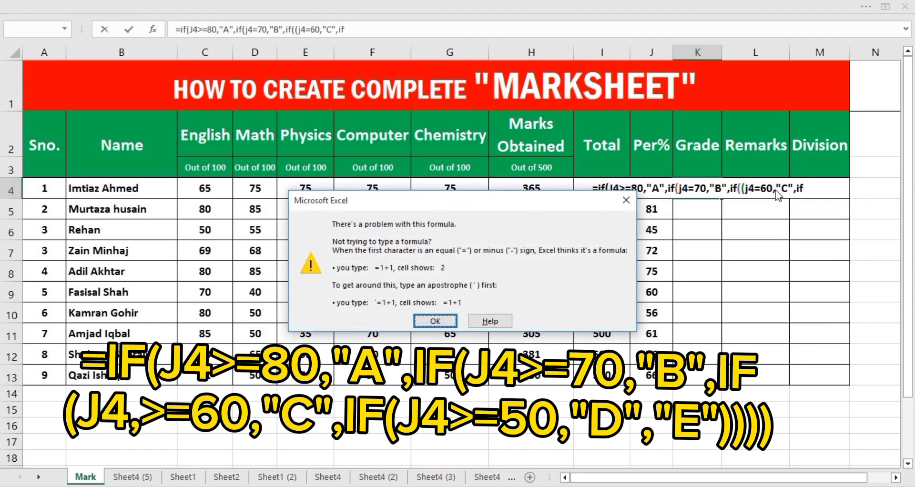
key("Return")
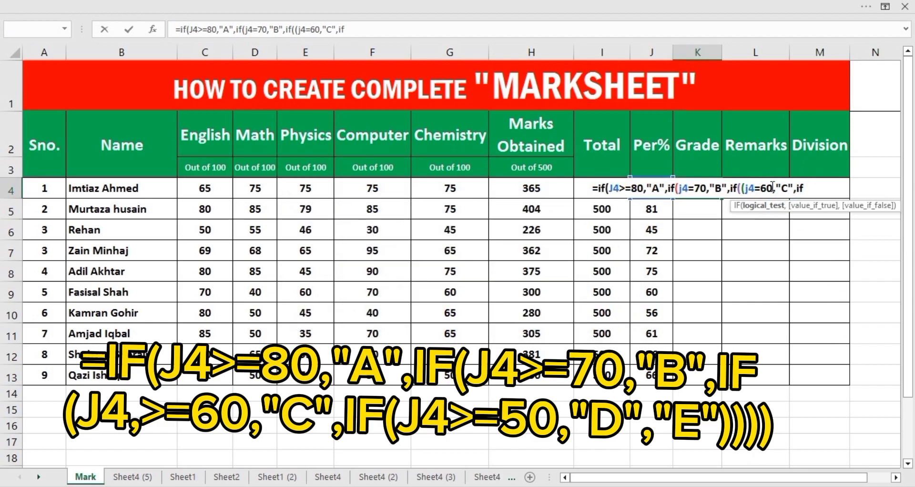
left_click(808, 187)
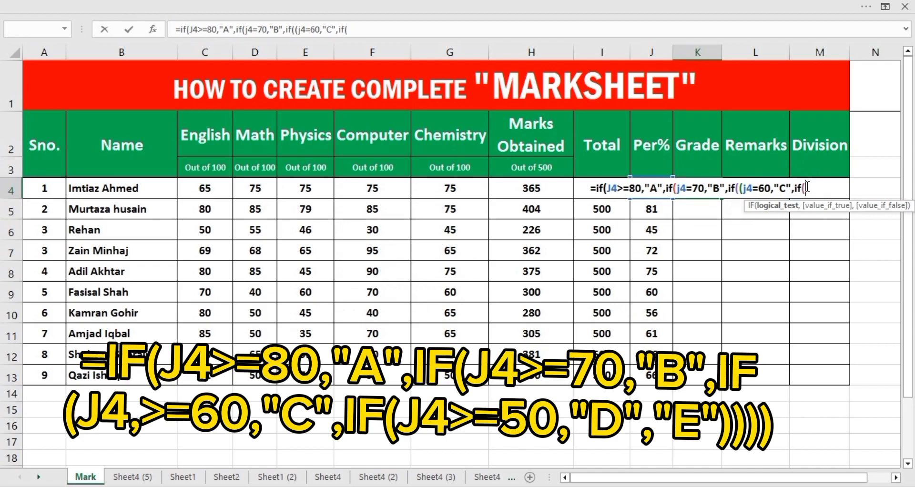
type("(")
Step: Remove the extra opening parenthesis before j4=60 in the third IF of the K4 formula
left_click(756, 188)
left_click_drag(791, 187, 741, 190)
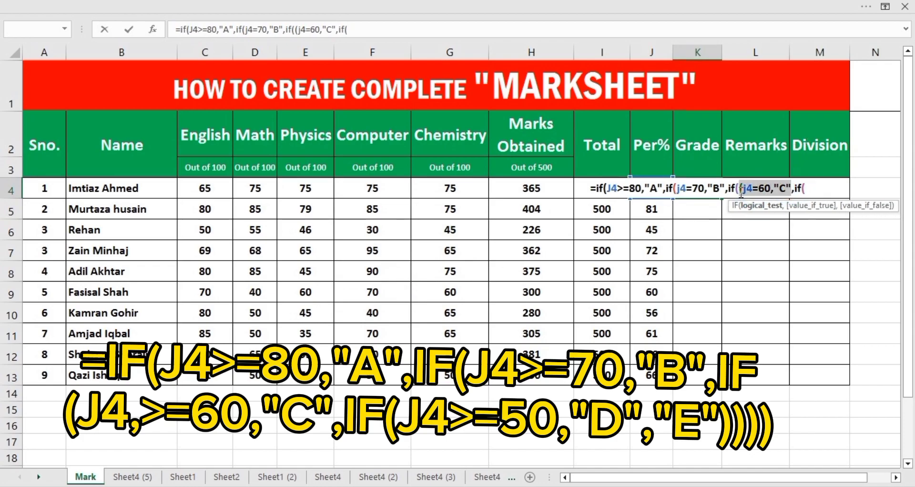
left_click(742, 189)
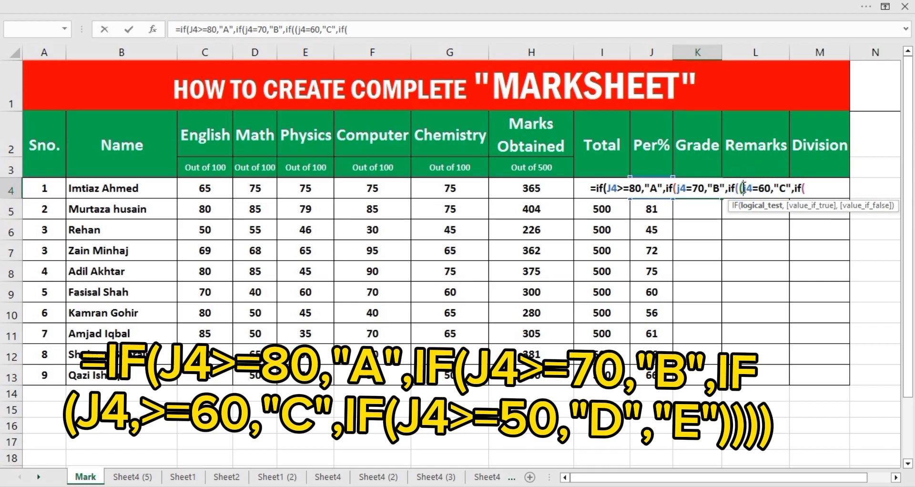
key("BackSpace")
Step: Fill the fourth IF with the condition and result j4=60,"C" and set its threshold to 50
left_click(807, 188)
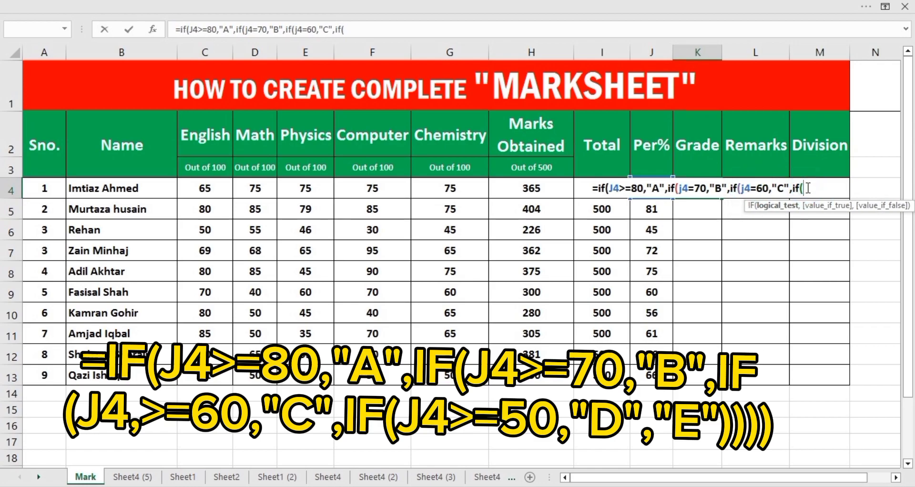
type("j4=60,\"C\"")
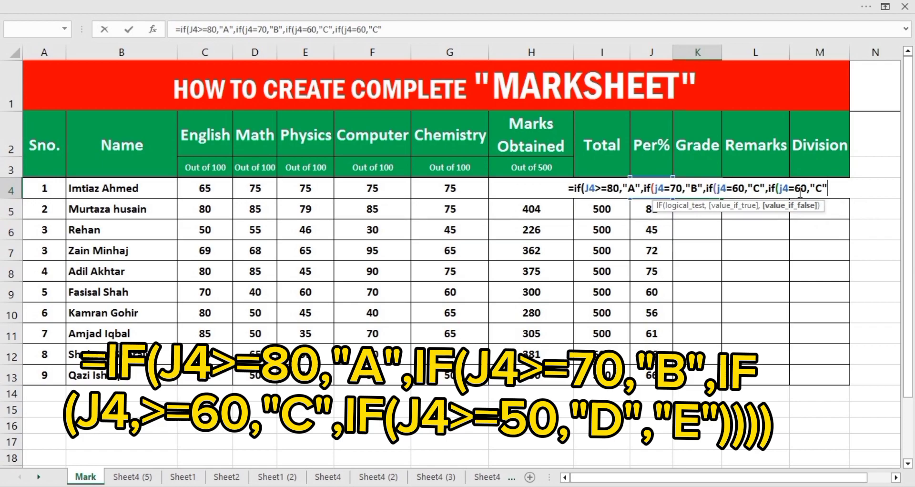
left_click(804, 188)
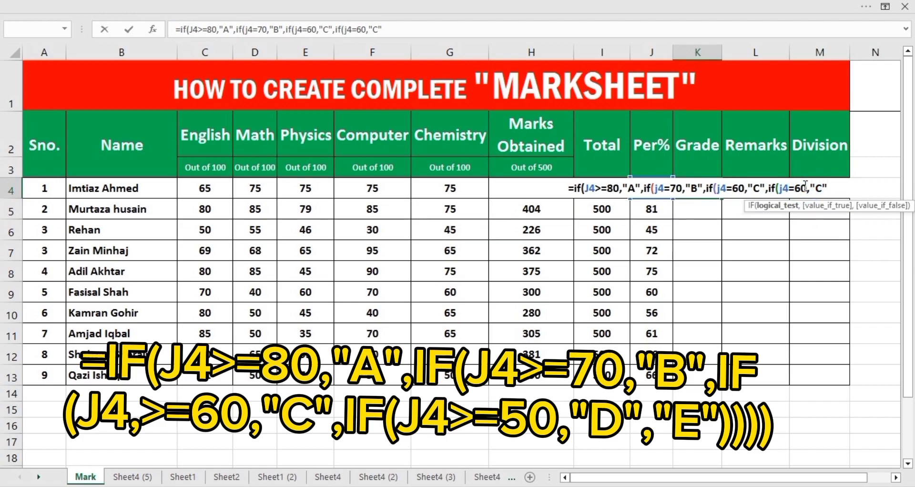
key("BackSpace")
type("5")
Step: Change the comparisons in the fourth and third IFs of the K4 formula to j4>=50 and j4>=60
key("Left")
key("Left")
key("Left")
key("Right")
key("Right")
key("Left")
type(">")
left_click(723, 187)
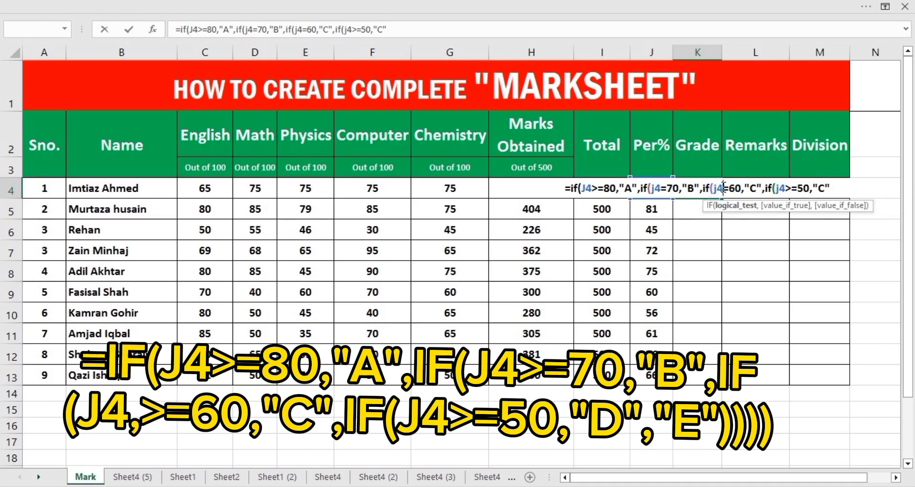
type(">")
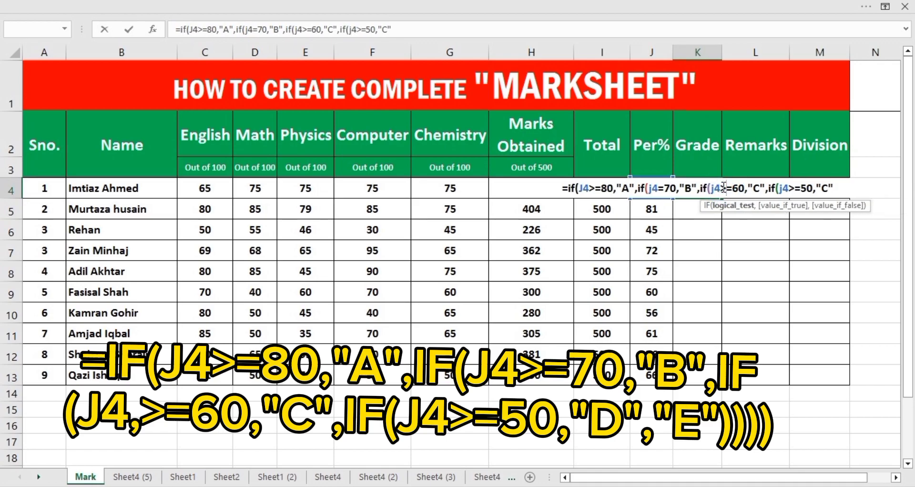
Step: Change the second IF's comparison in the K4 formula to j4>=70 and append ,"E as the fourth IF's false result
left_click(658, 187)
type(">")
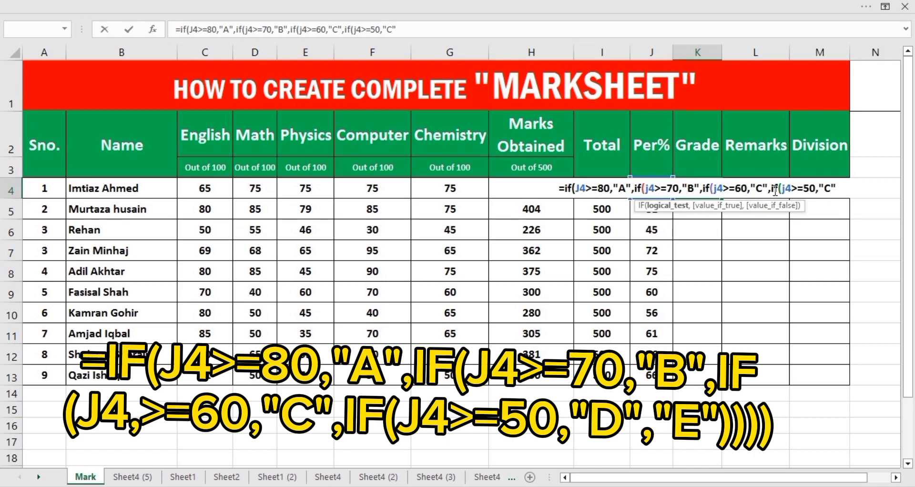
left_click(800, 188)
left_click(835, 188)
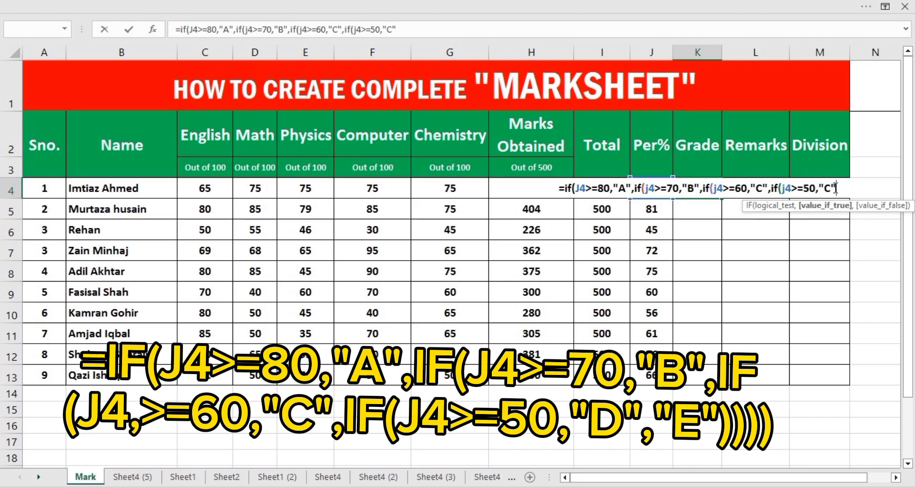
type(",\"")
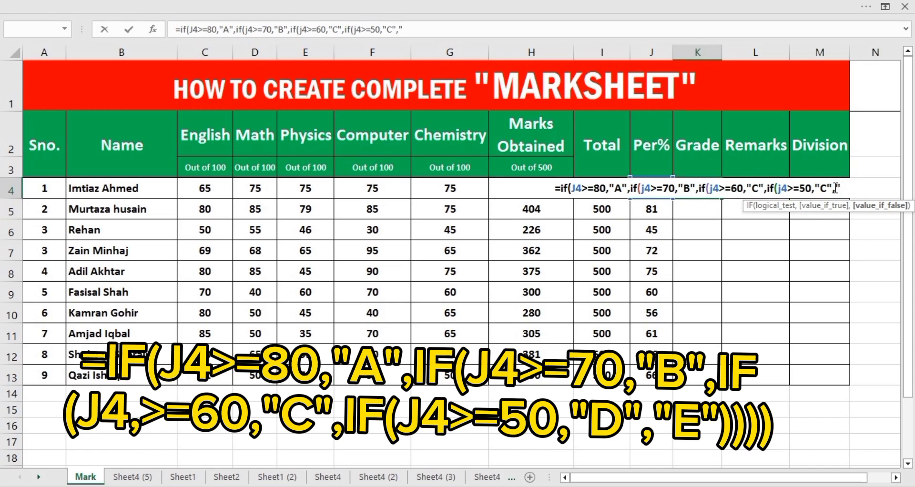
type("E")
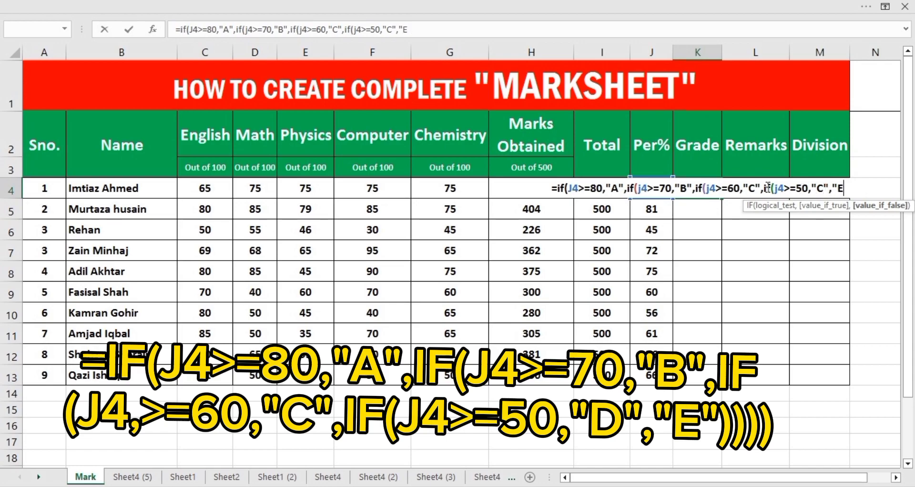
Step: Change the fourth IF's true result in the K4 formula to "D" and add the closing quotation mark after E
left_click(818, 189)
key("Delete")
type("D")
key("Right")
key("Right")
key("Right")
key("Right")
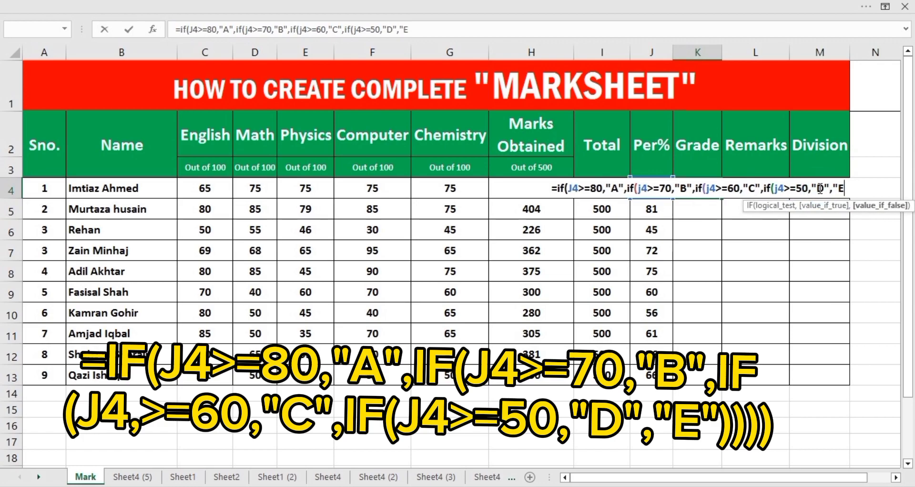
type("\"")
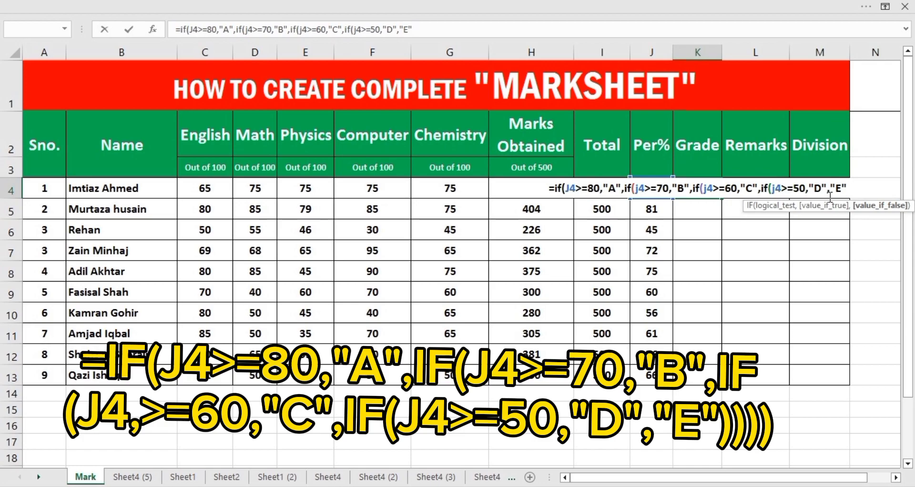
Step: Complete the K4 grade formula with four closing parentheses and fill it down the Grade column to row 13
type(")")
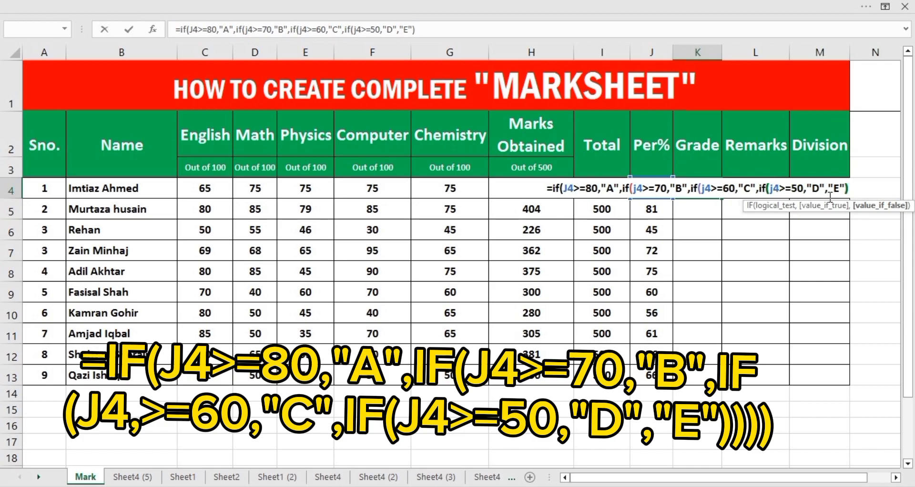
type(")))")
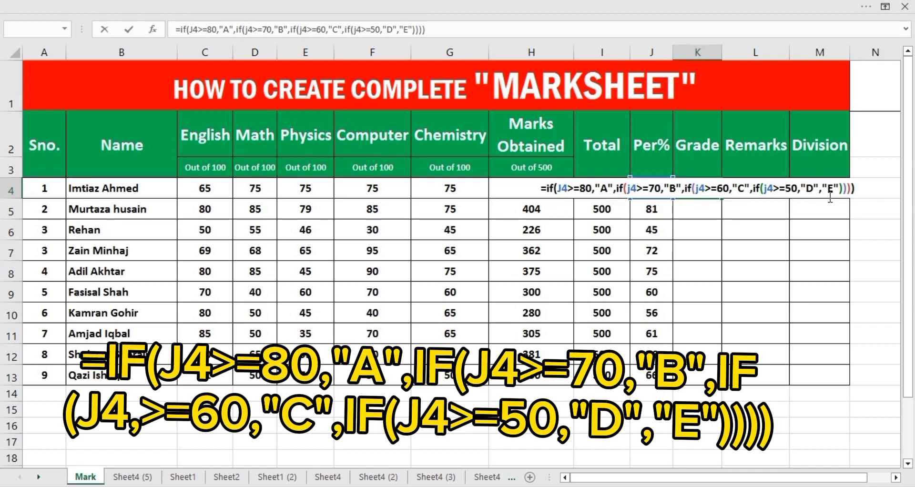
key("Return")
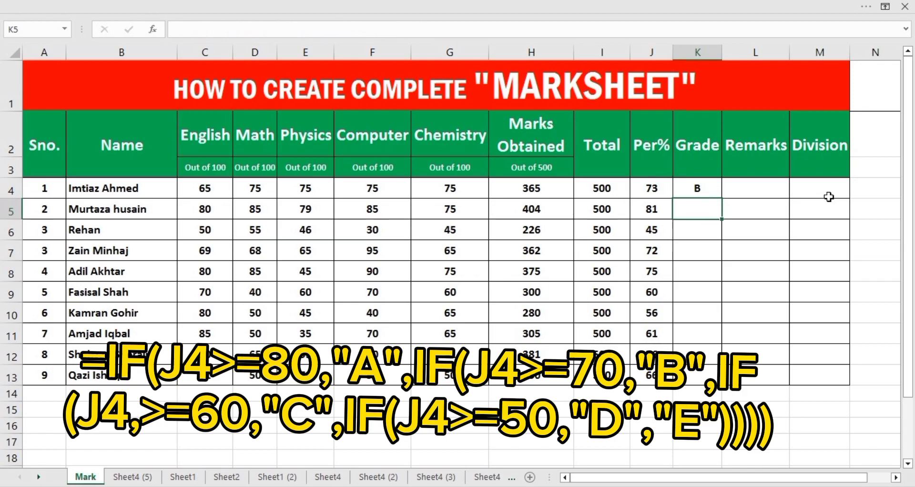
left_click(699, 190)
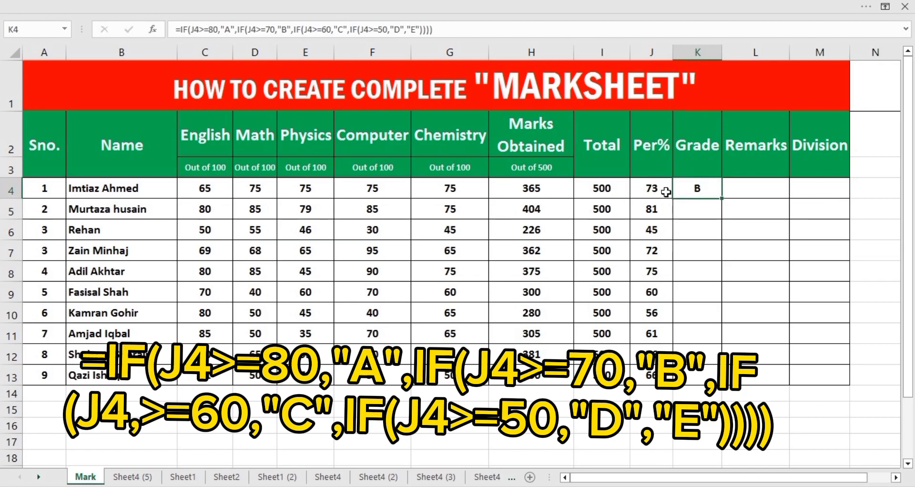
double_click(723, 202)
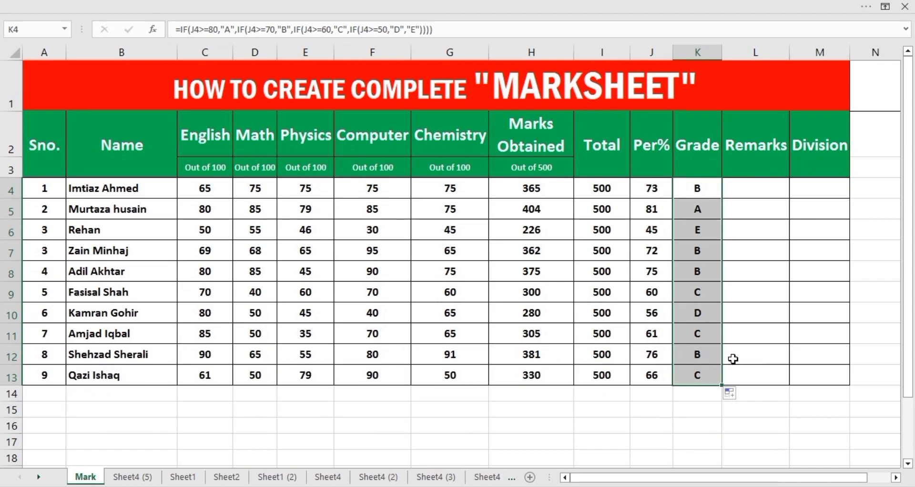
Step: Begin the Remarks formula in L4 as =if(J4>=50,"Pass", with J4 referenced from the percentage column
left_click(738, 182)
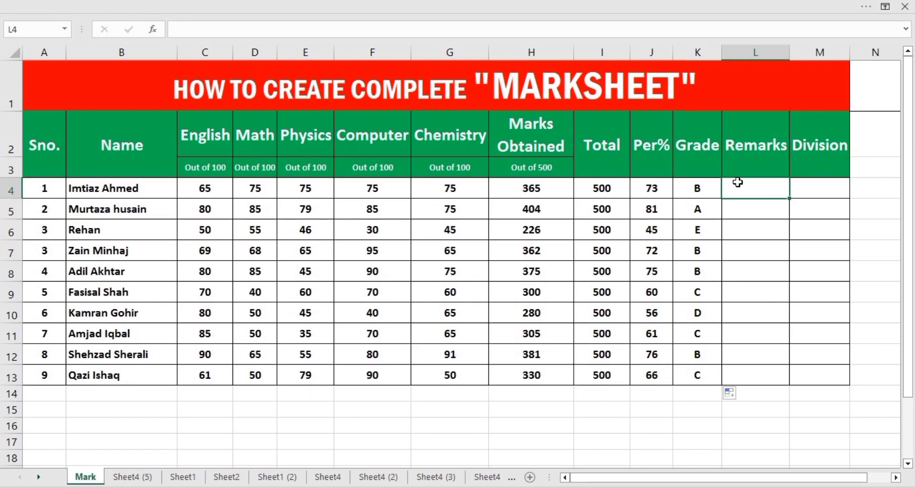
type("=")
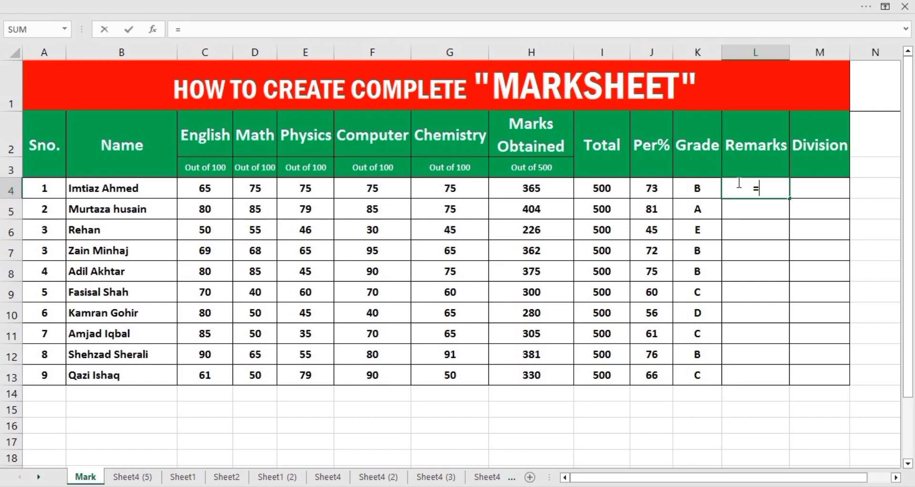
type("if(")
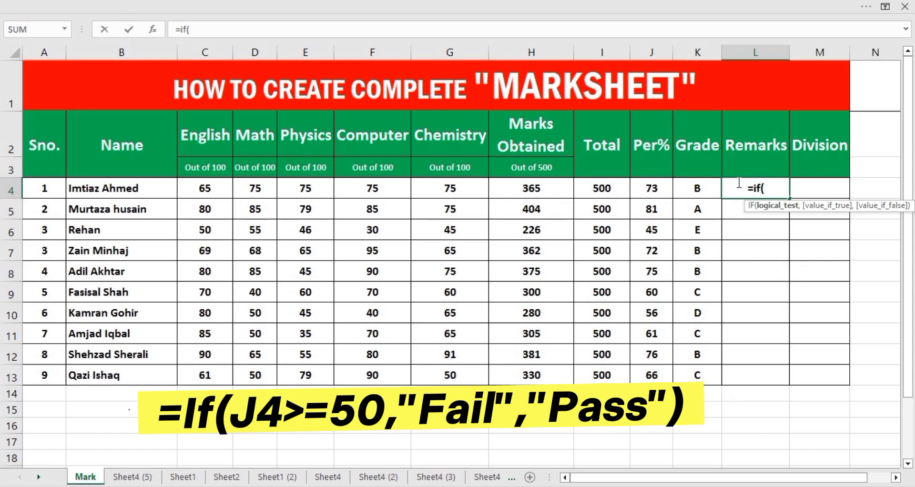
left_click(651, 194)
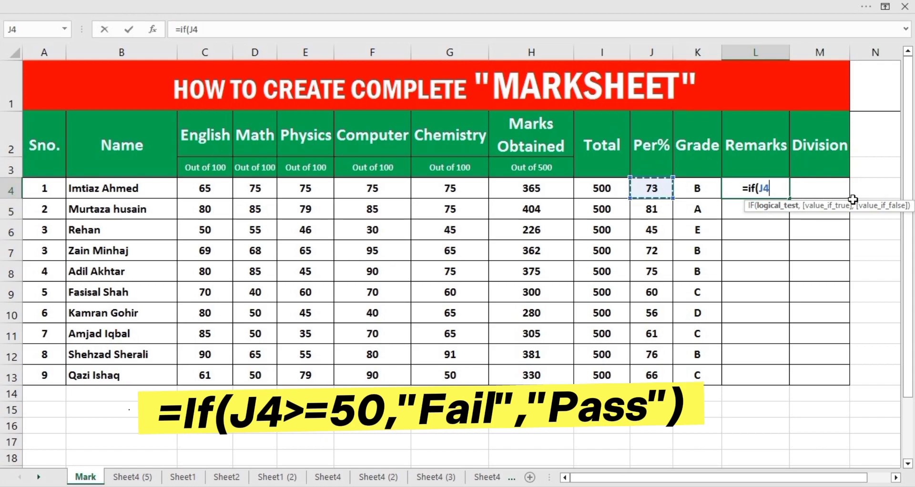
type(">=50")
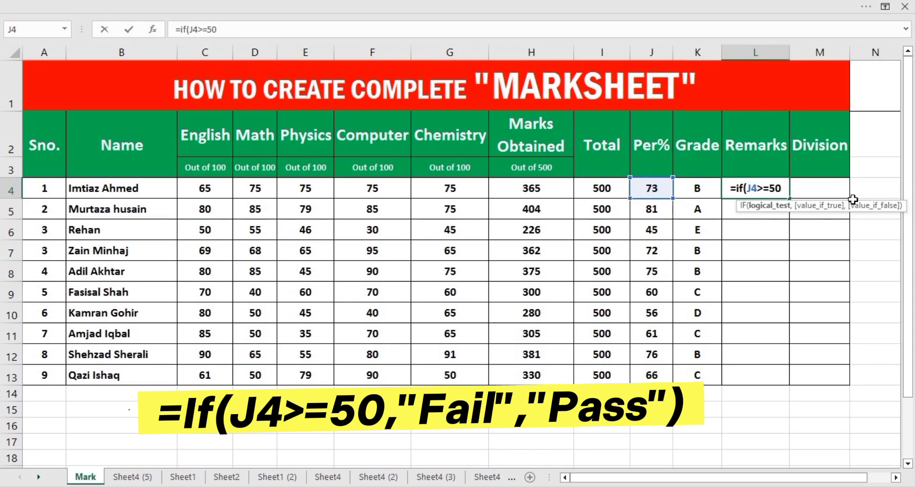
type(",")
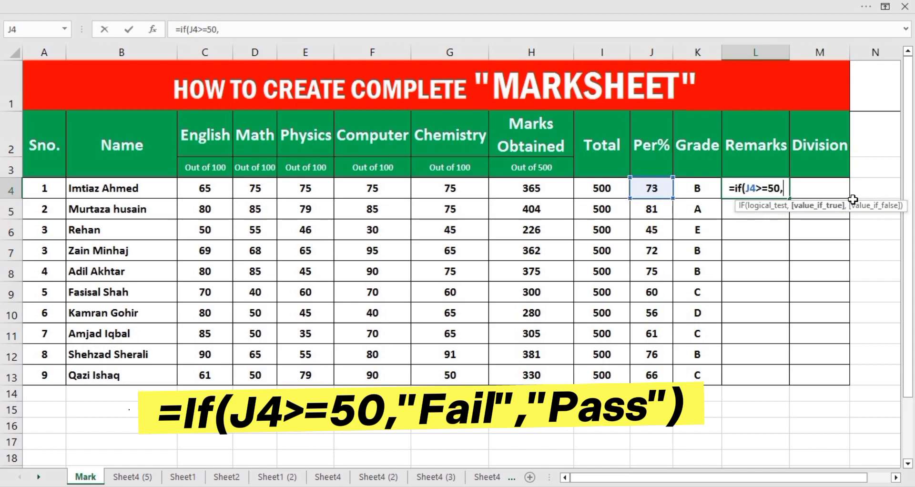
type("\"Pass\"")
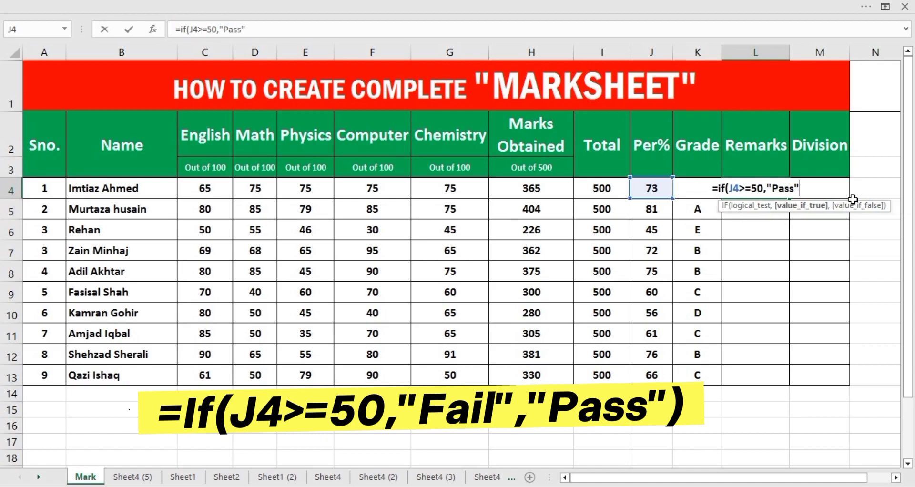
type(",")
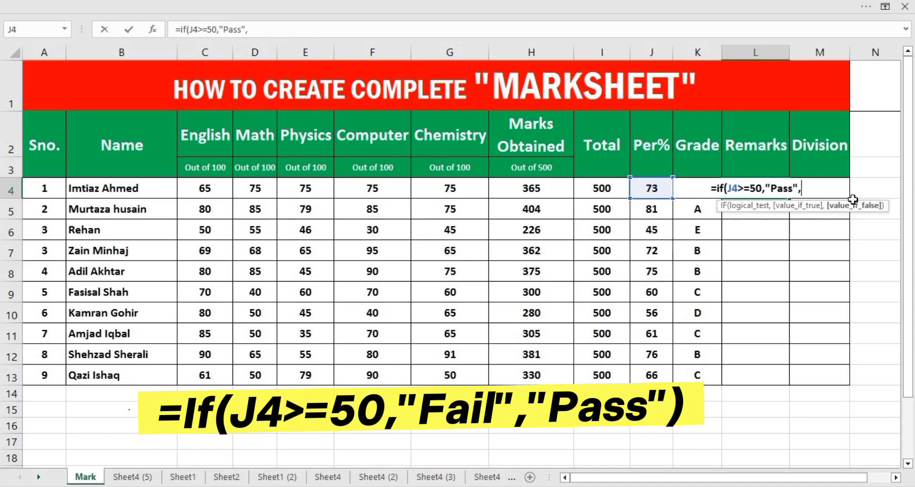
Step: Finish the L4 formula with "Fail" as the false result and accept the proposed formula correction
type("\"FA")
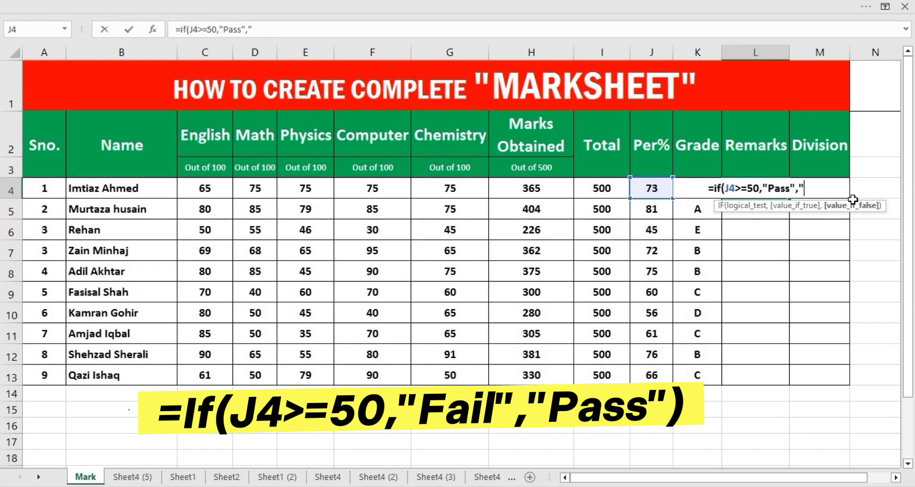
key("BackSpace")
type("il")
key("BackSpace")
key("BackSpace")
type("ail")
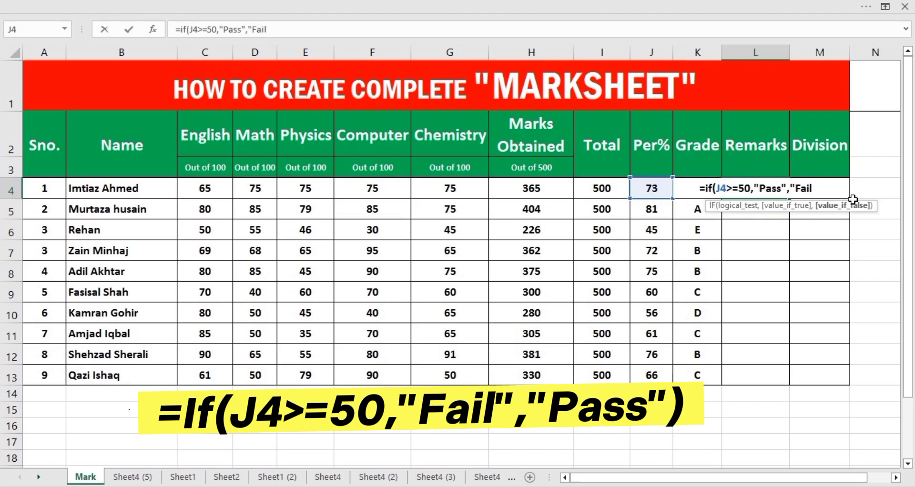
type("\")")
key("Return")
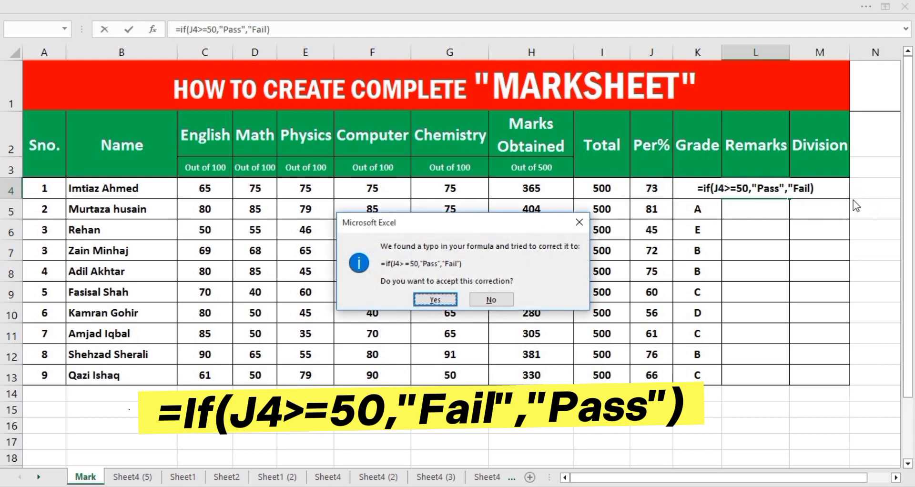
key("Return")
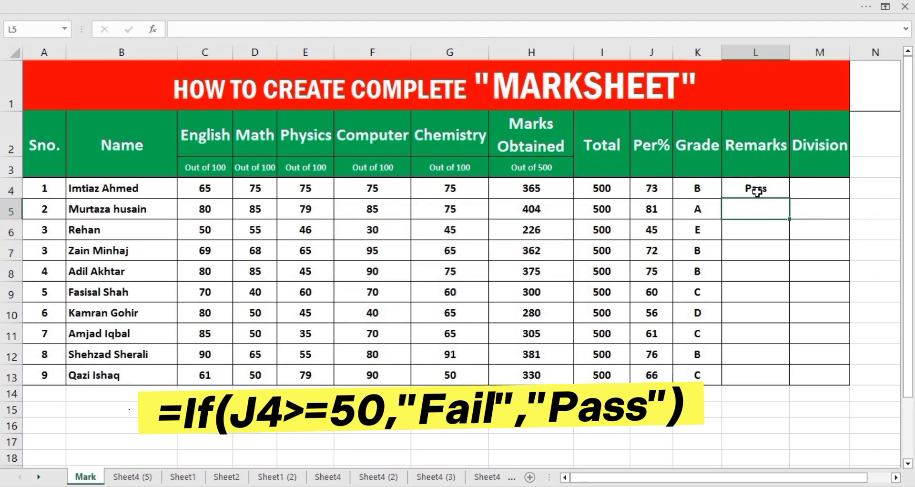
Step: Fill the L4 remarks formula down to row 13 and check the copied formula in L6
left_click(739, 191)
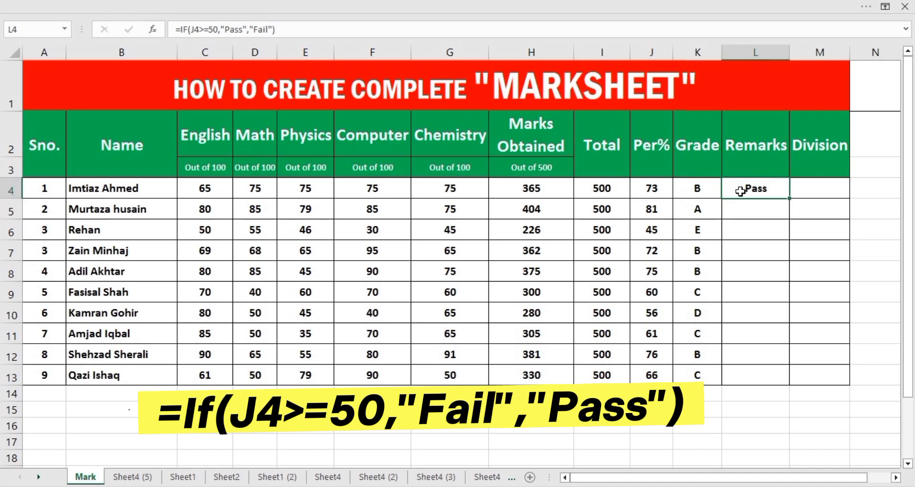
double_click(791, 200)
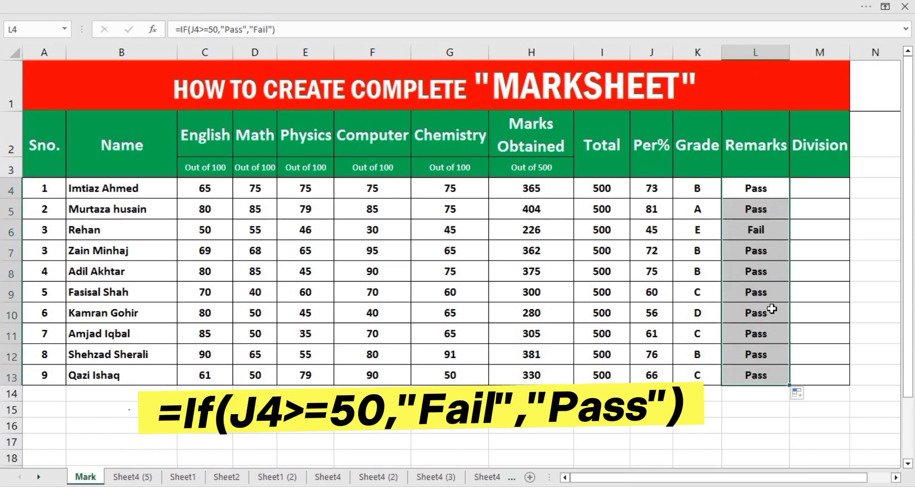
left_click(763, 231)
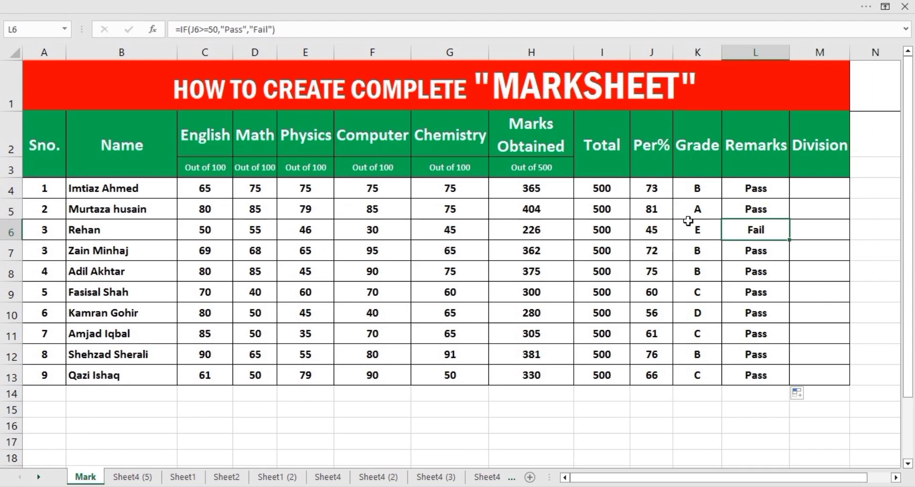
Step: Copy the nested IF text from the K4 formula without its equals sign and closing parentheses, leaving K4 as it is
left_click(801, 196)
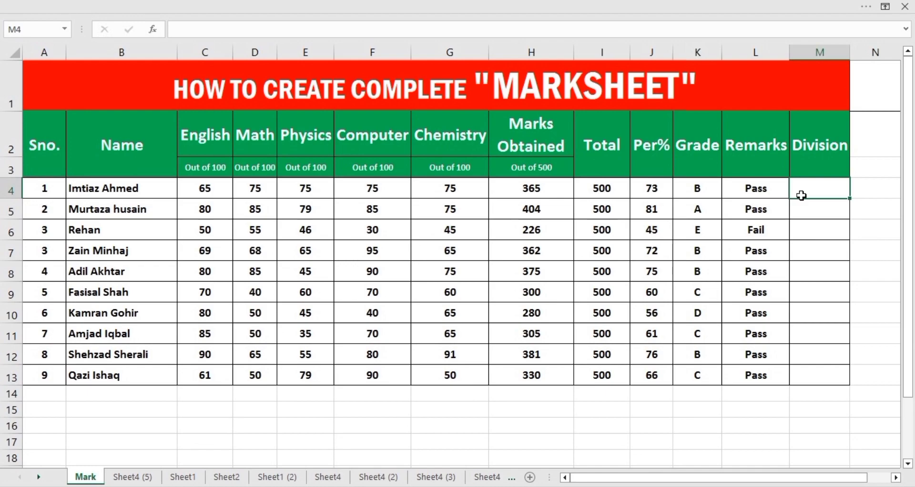
double_click(701, 189)
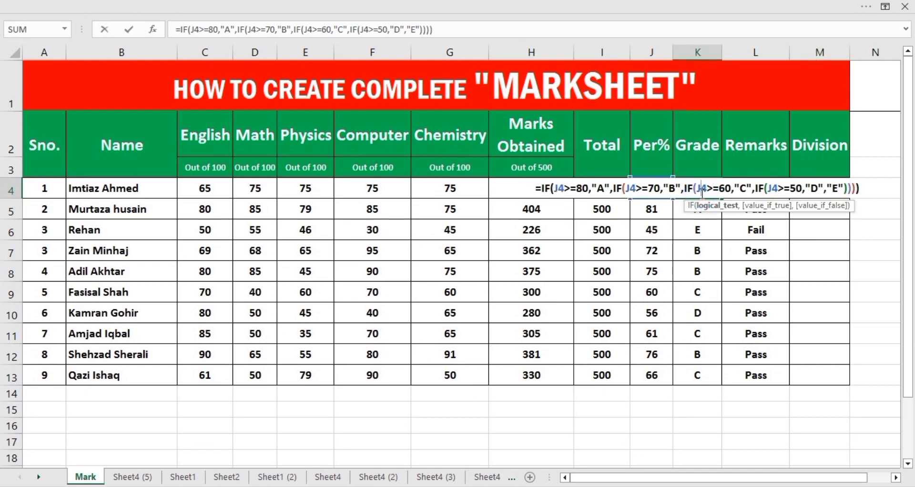
left_click(604, 190)
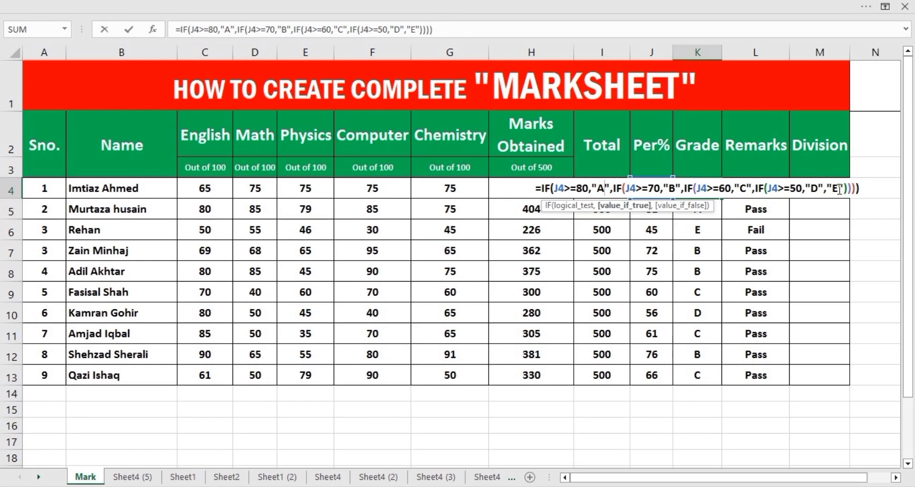
left_click_drag(842, 190, 541, 190)
key("ctrl+c")
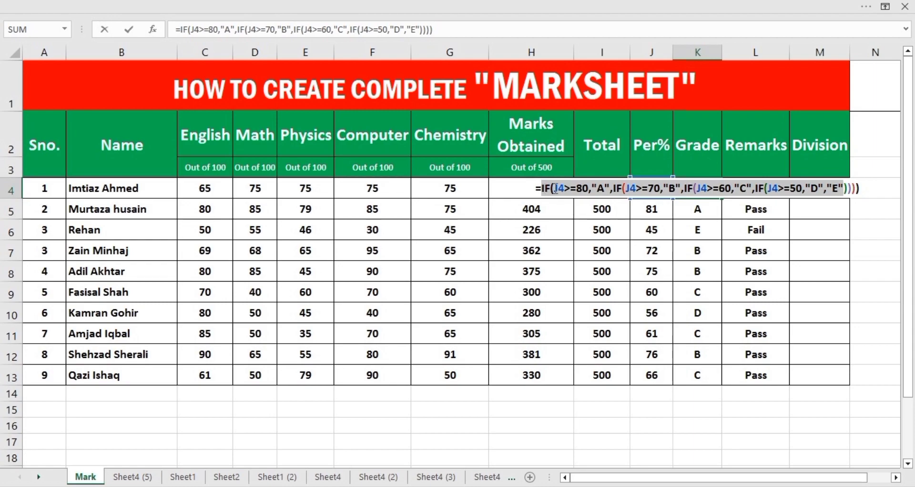
left_click(835, 235)
key("Escape")
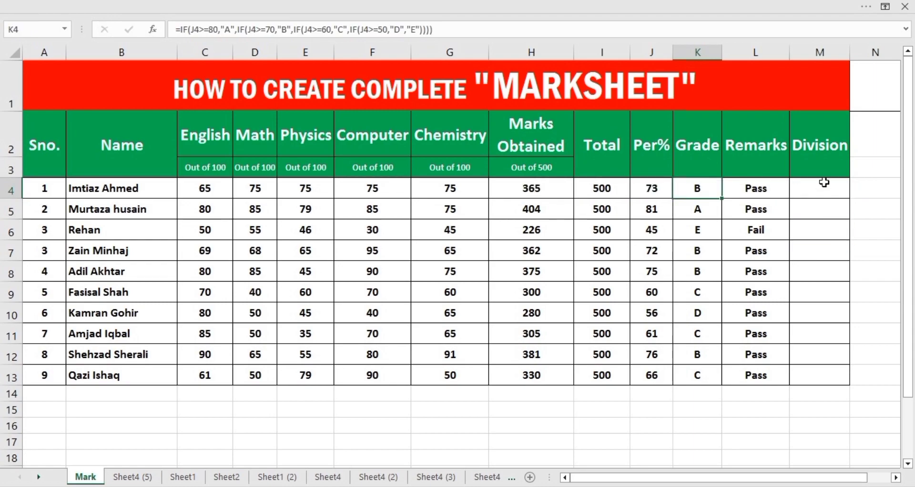
Step: Start a formula in Division cell M4 with = and paste the copied nested IF text after it
left_click(824, 189)
type("=")
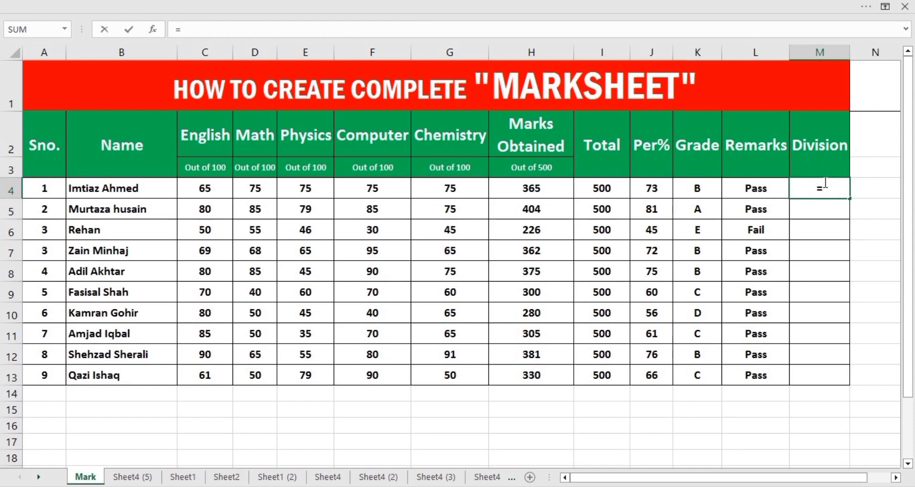
key("ctrl+v")
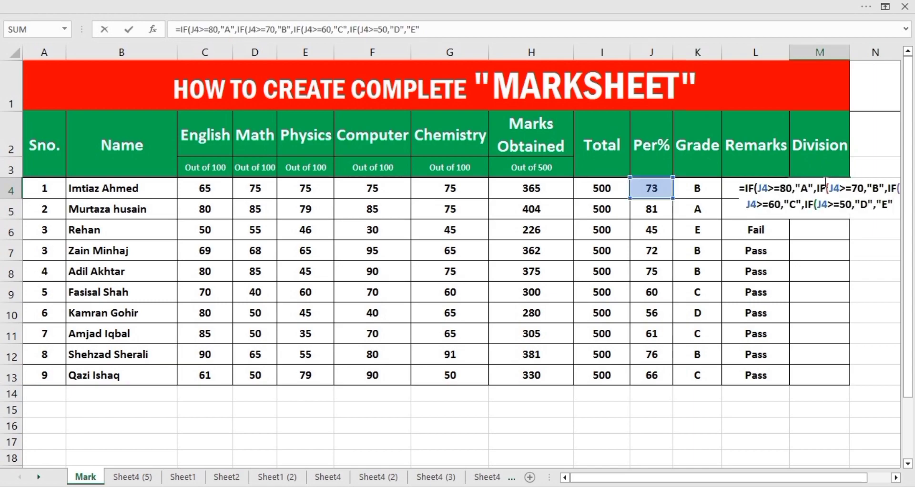
Step: In the M4 formula, replace the results "A", "B" and "C" with "1st", "2nd" and "3rd"
left_click(810, 188)
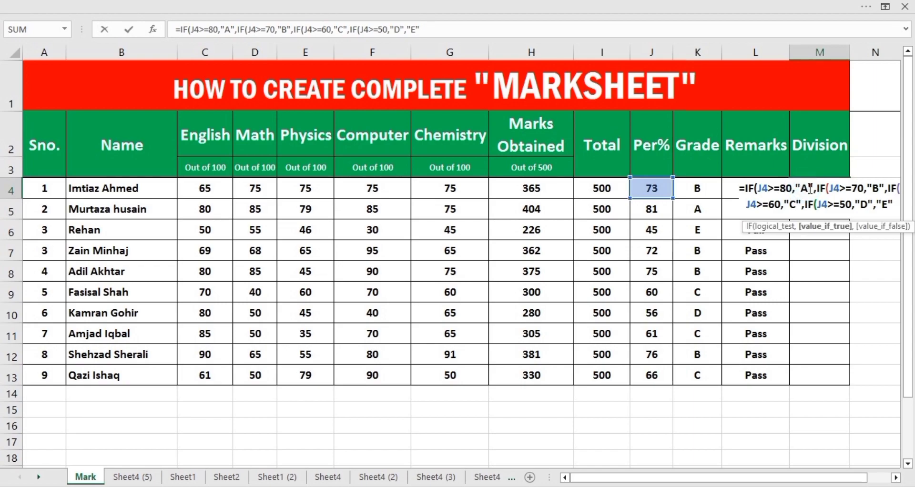
key("BackSpace")
type("1st")
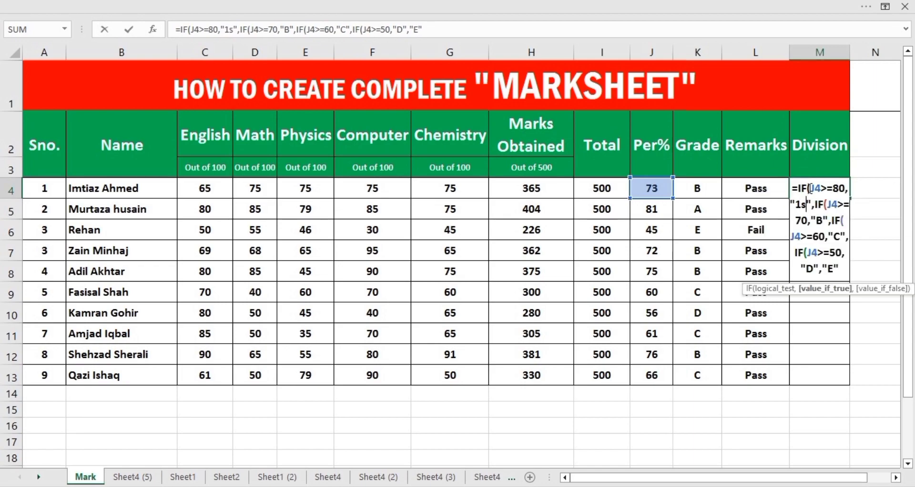
left_click(827, 226)
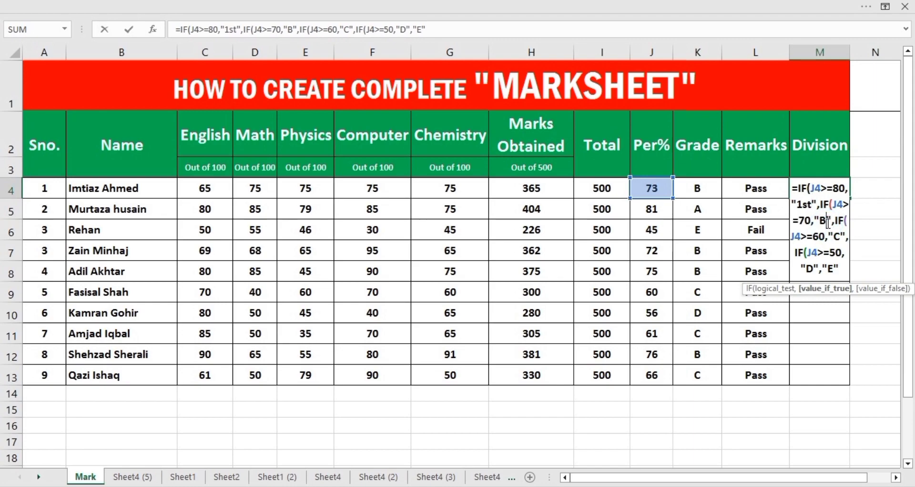
key("BackSpace")
type("2nd")
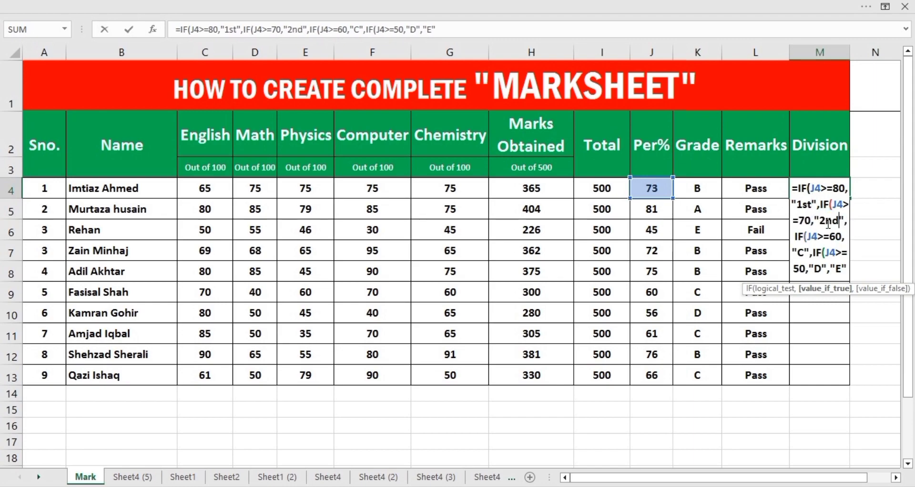
left_click(805, 253)
key("BackSpace")
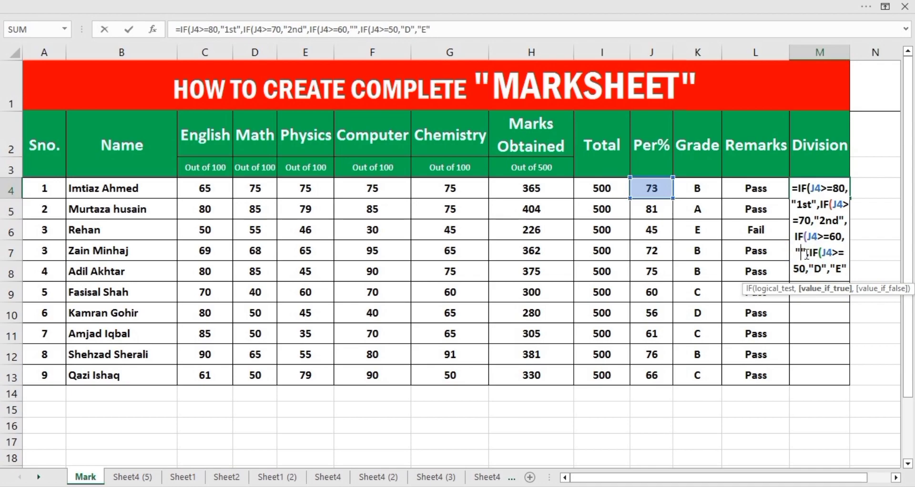
type("3rd")
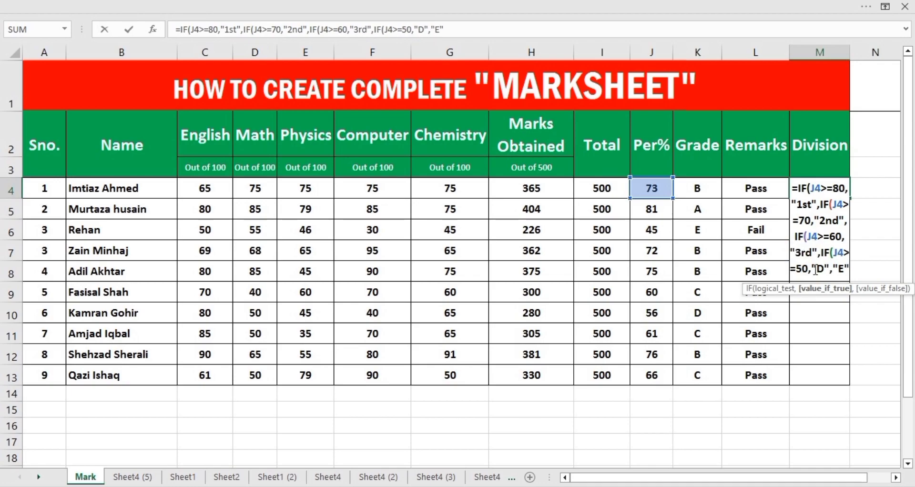
Step: Replace the "D" result in the M4 formula with "none"
left_click(845, 265)
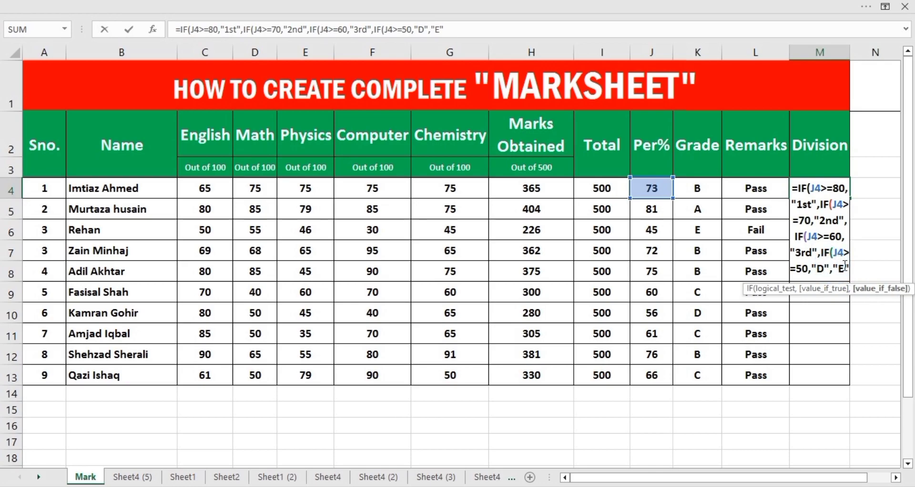
left_click(825, 269)
key("BackSpace")
type("none")
Step: Remove the final "E" argument and its comma from the M4 formula and confirm the formula
key("Right")
key("Right")
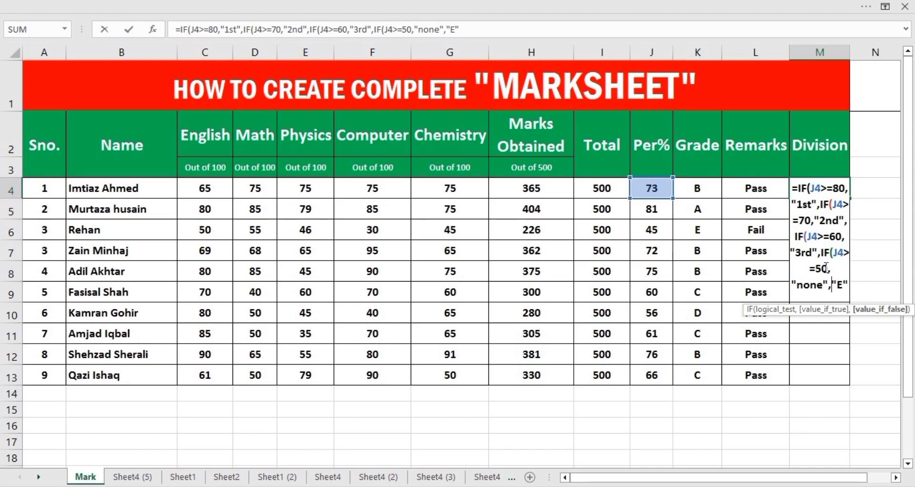
key("BackSpace")
key("BackSpace")
key("BackSpace")
key("BackSpace")
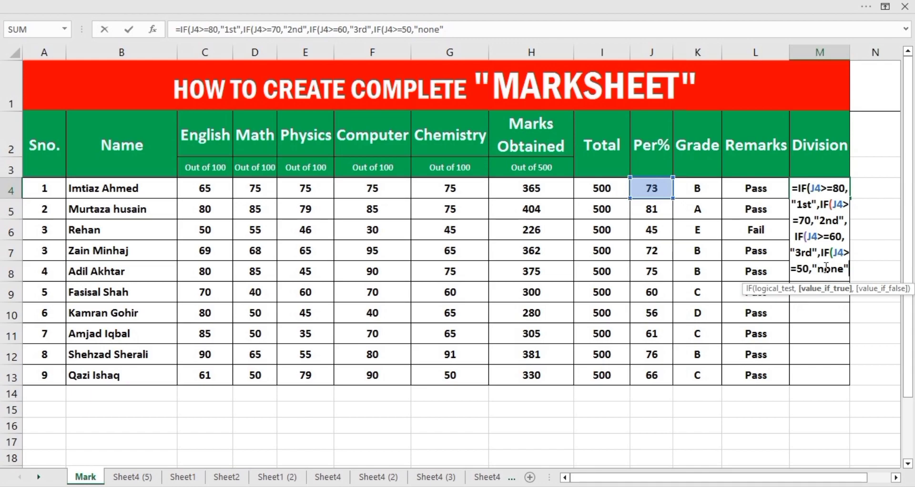
key("Return")
key("Return")
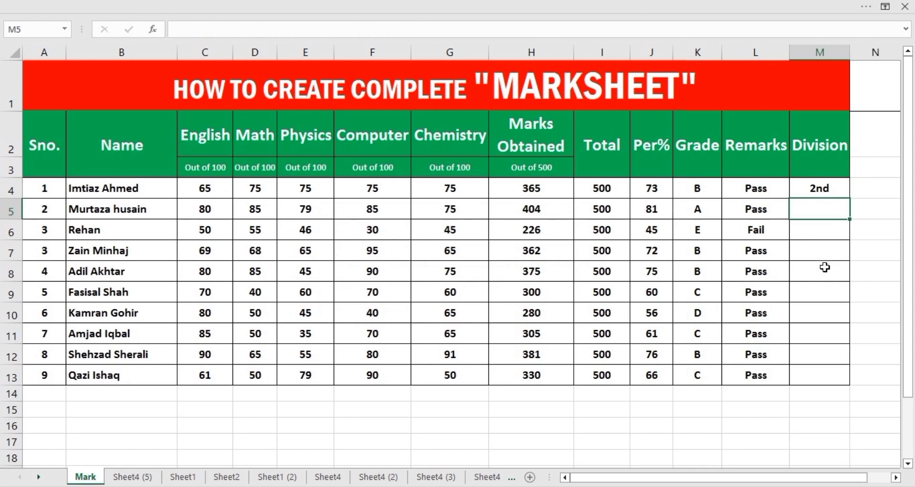
Step: Fill the M4 division formula down to row 13 and check the copied formulas in M10 and M6
left_click(818, 186)
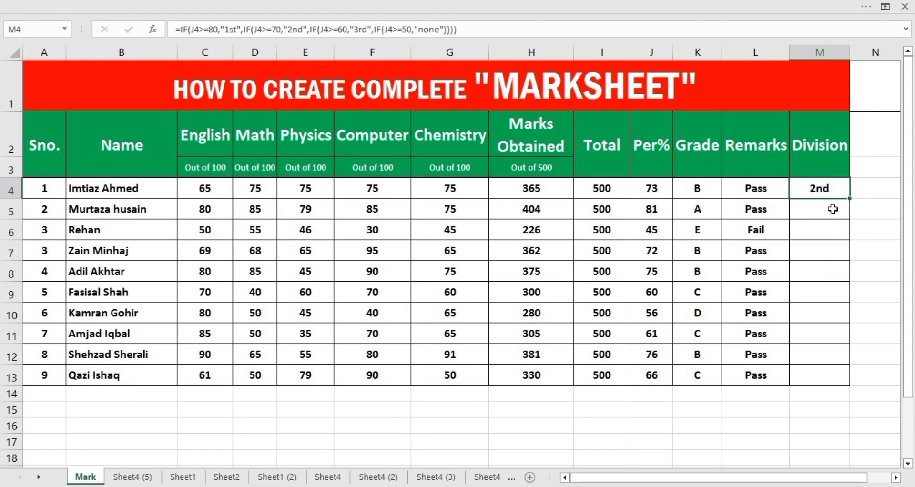
double_click(852, 199)
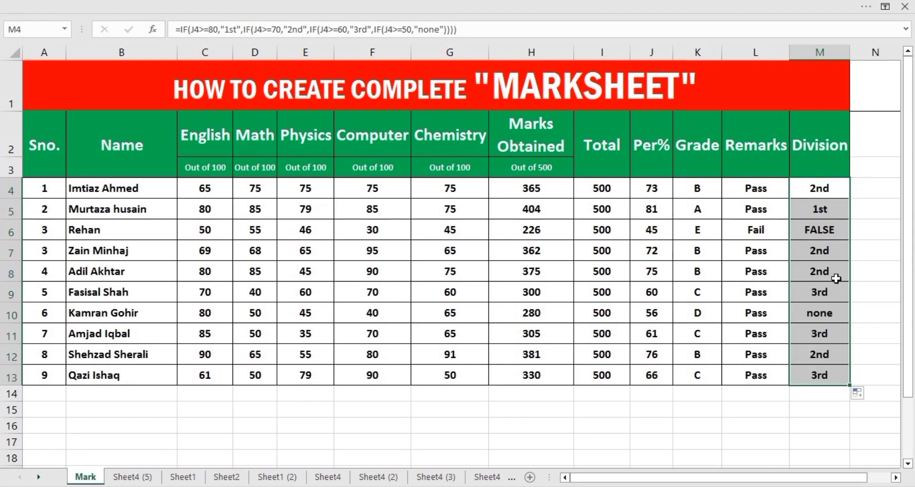
left_click(819, 314)
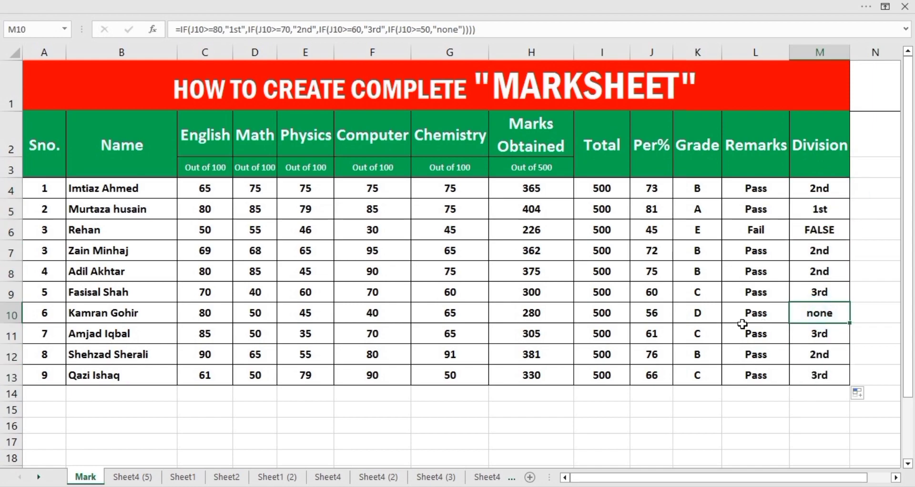
left_click(819, 229)
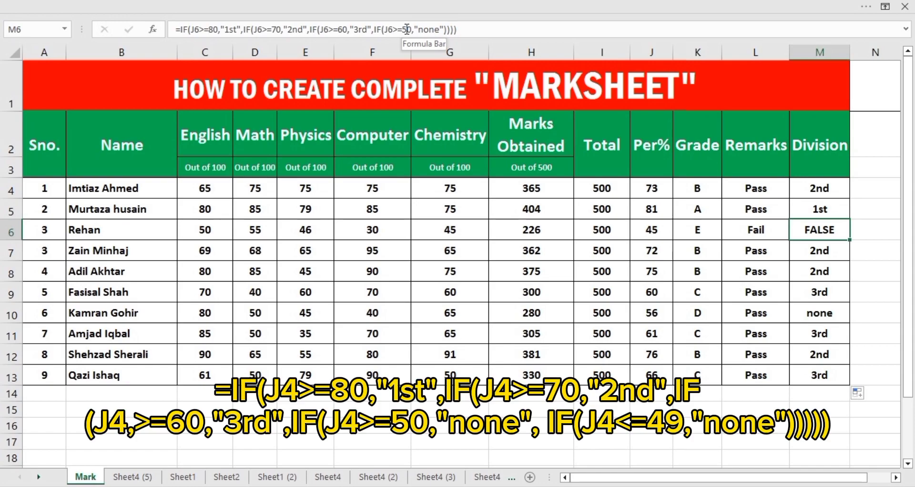
Step: In the M6 formula, add another nested IF on J6 after the "none" result, before the closing parentheses
double_click(829, 228)
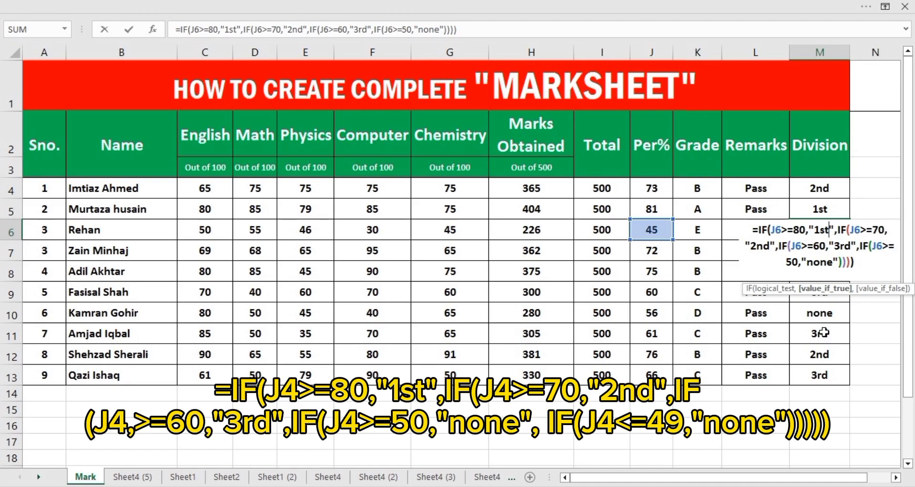
left_click(840, 263)
type(",")
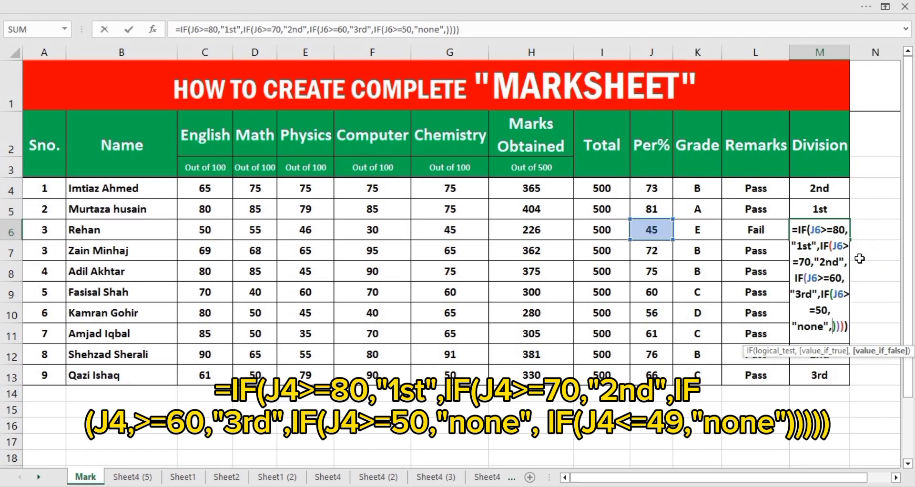
type("if")
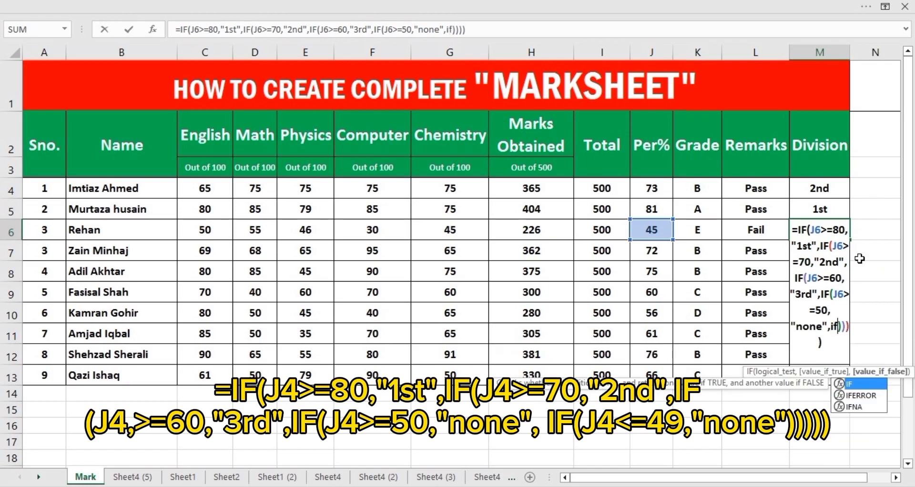
type("(")
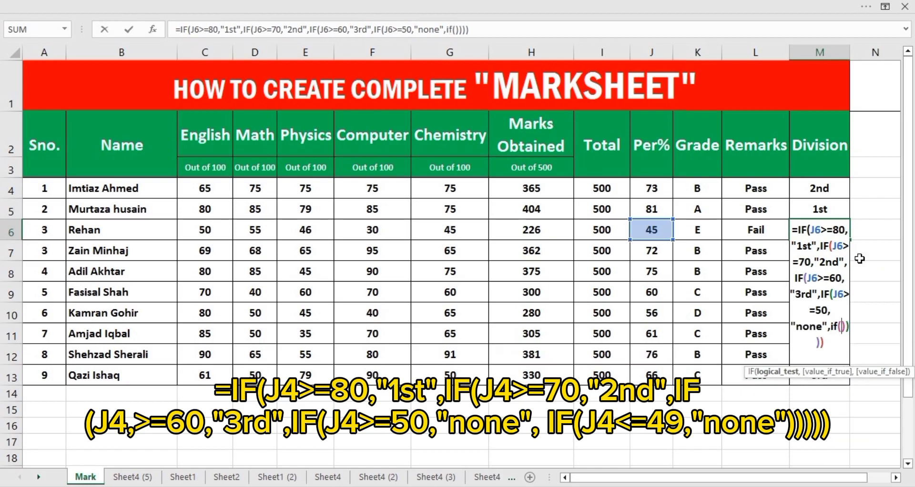
type("j6")
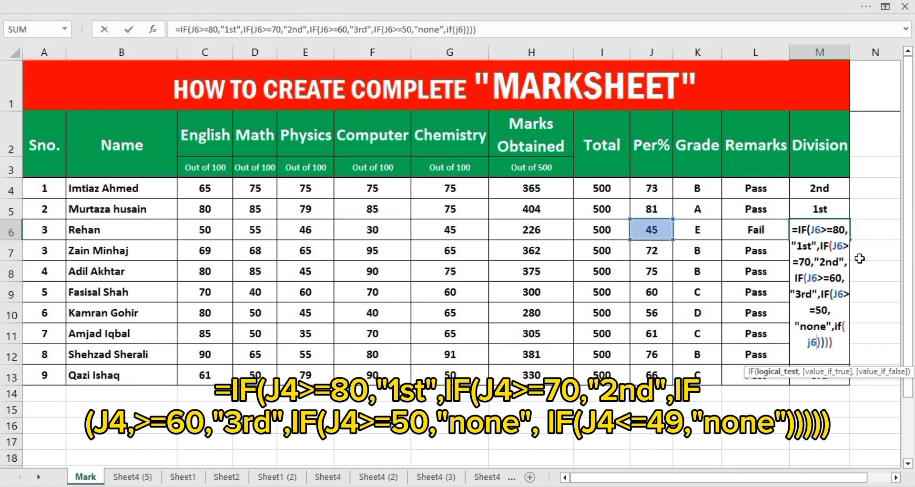
Step: Set the condition of the added IF in M6 to J6<=49
type(">=")
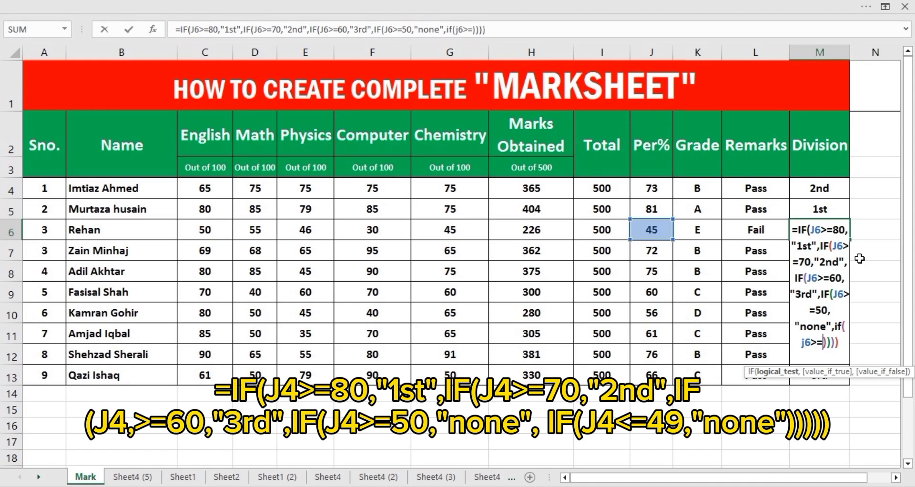
type("4")
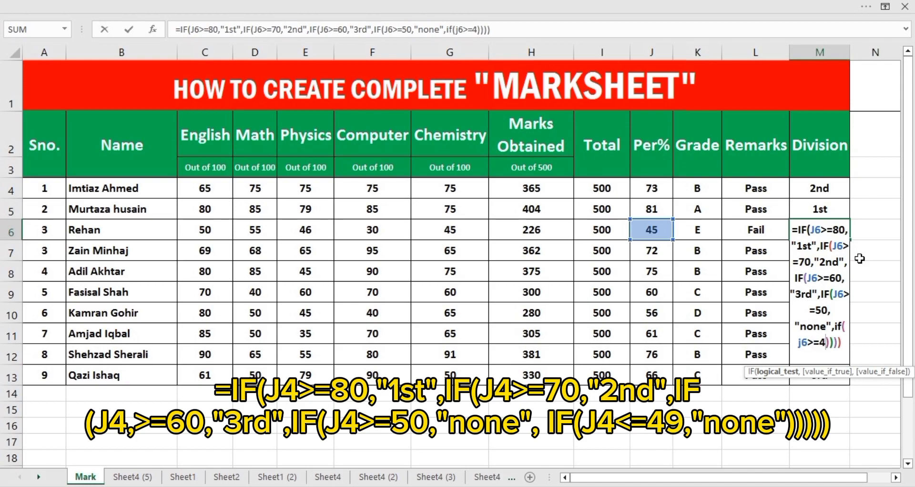
key("BackSpace")
key("BackSpace")
key("BackSpace")
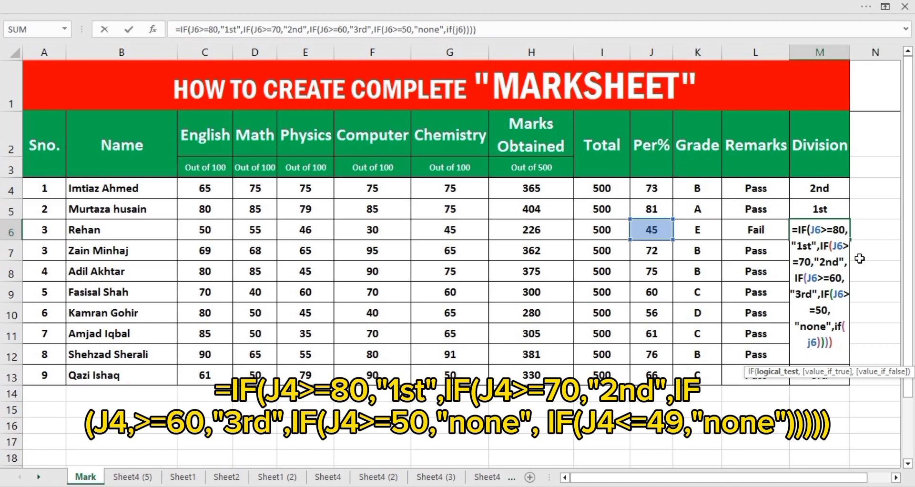
type(">")
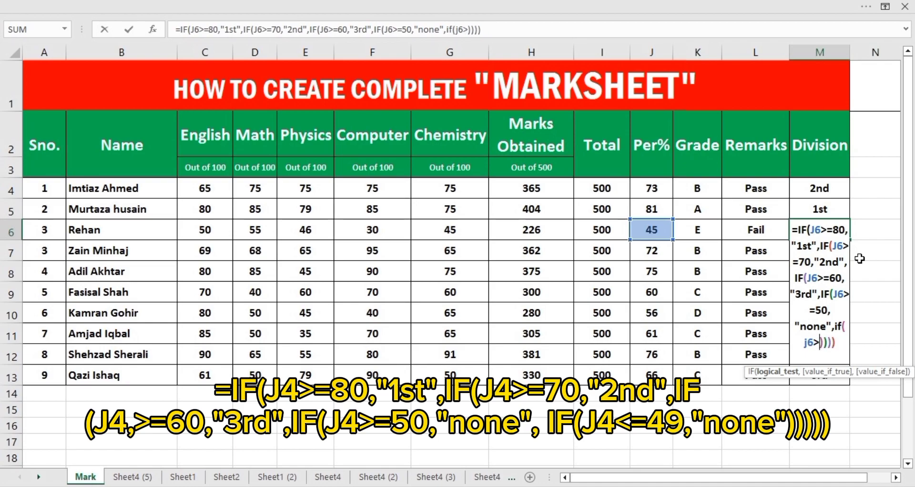
type("49")
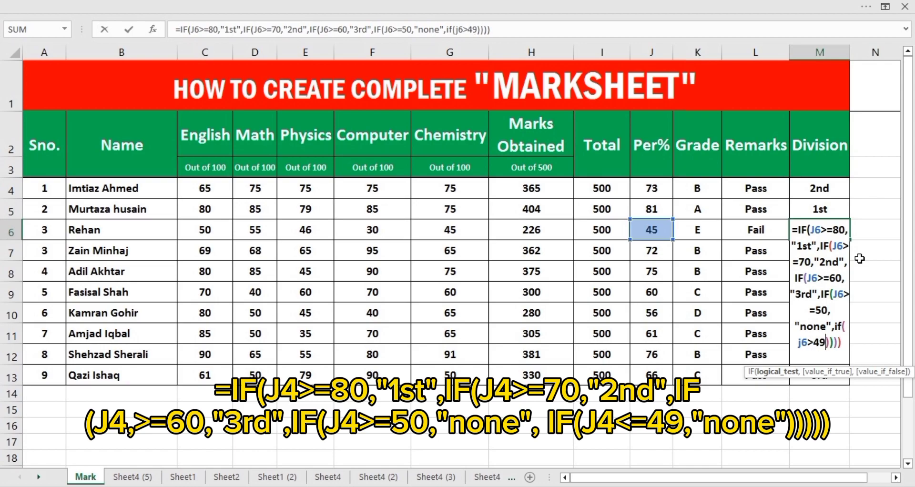
left_click(815, 343)
key("BackSpace")
type("<=49")
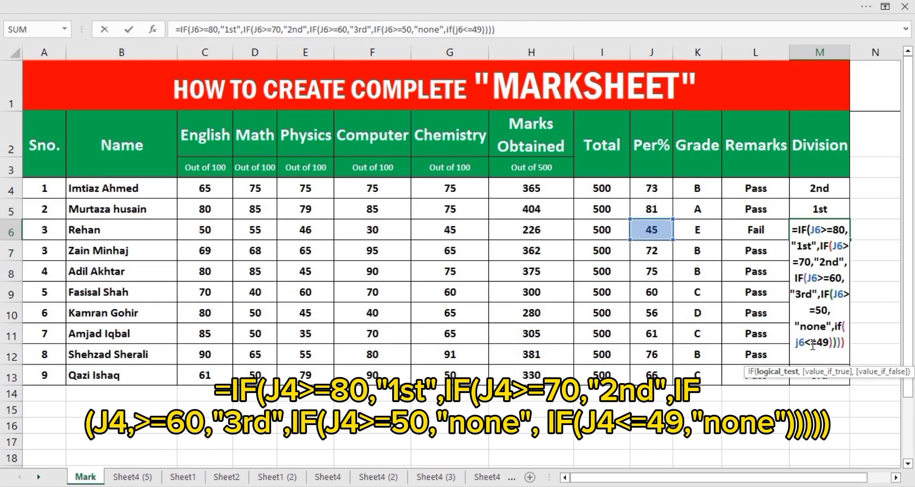
Step: Give the J6<=49 test the result "none", confirm the M6 formula and reselect the cell
type(",n")
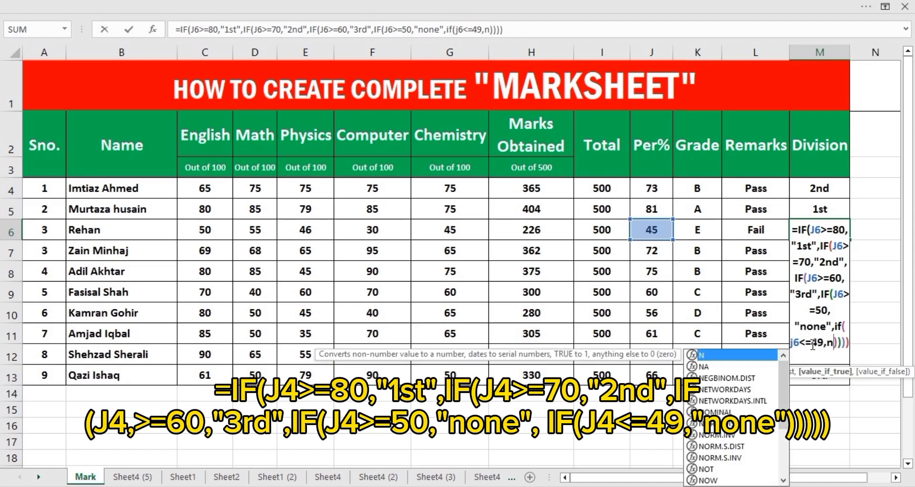
key("BackSpace")
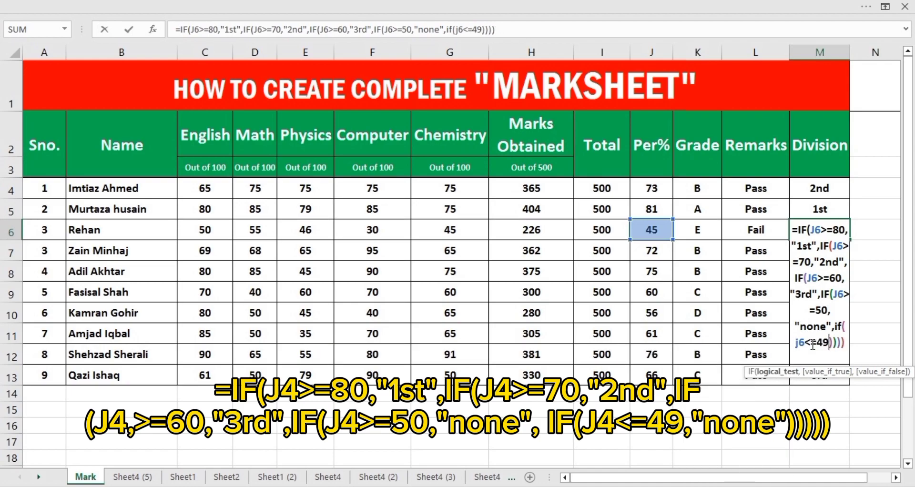
type("\"no")
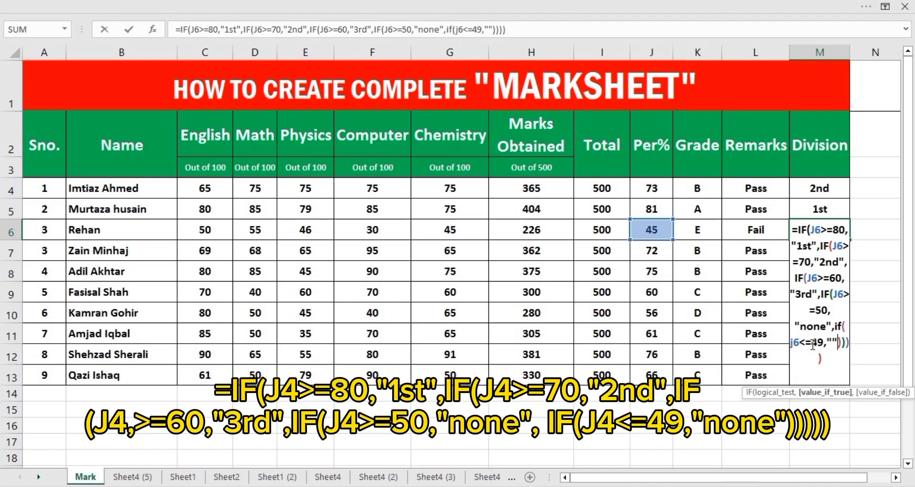
type("ne\"")
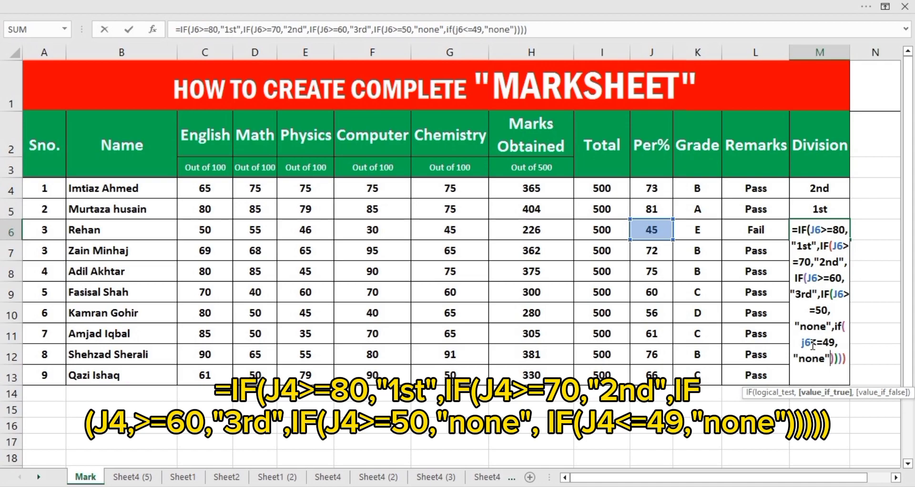
key("Return")
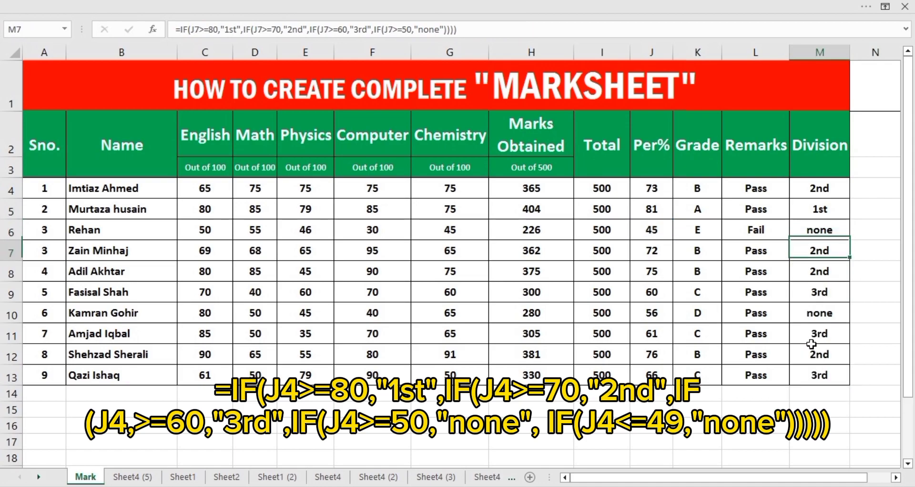
left_click(847, 228)
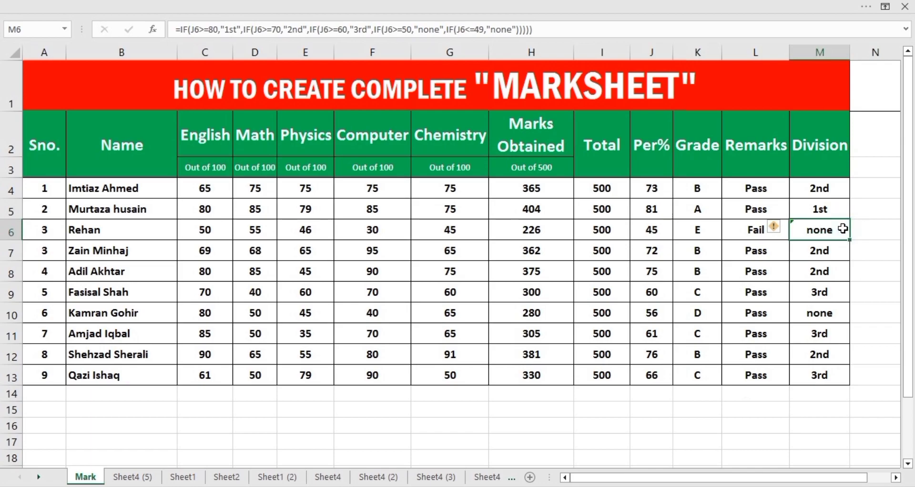